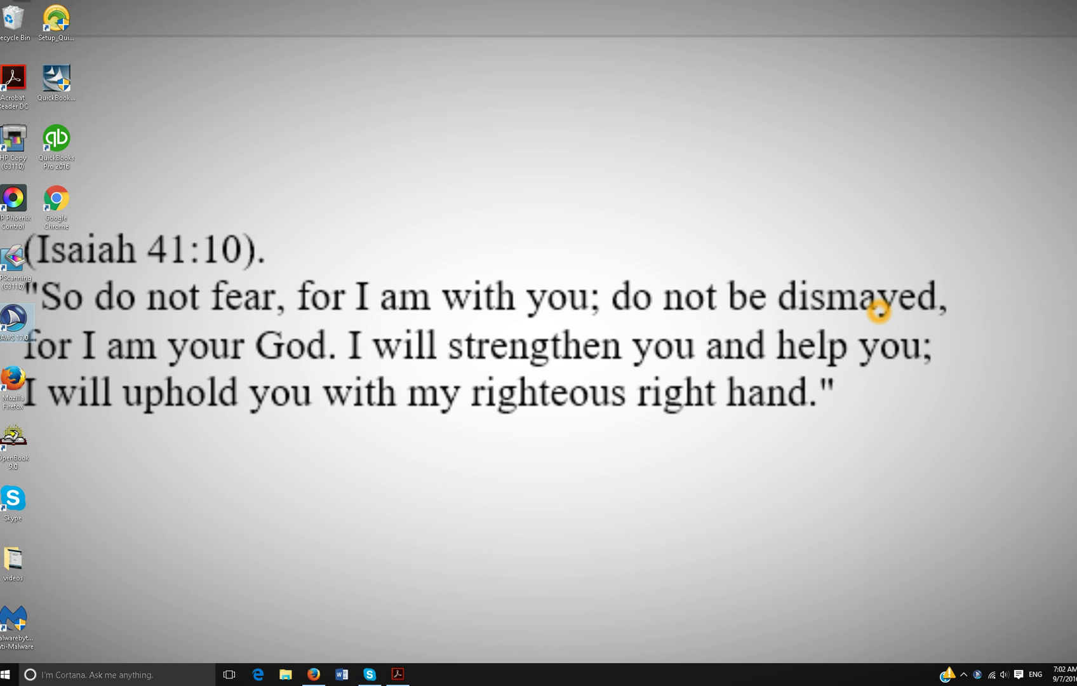
# Switch to the Period 1 Tech and Environ Transformations PDF in Adobe Acrobat Reader DC.
pyautogui.hotkey('alt', 'Tab')
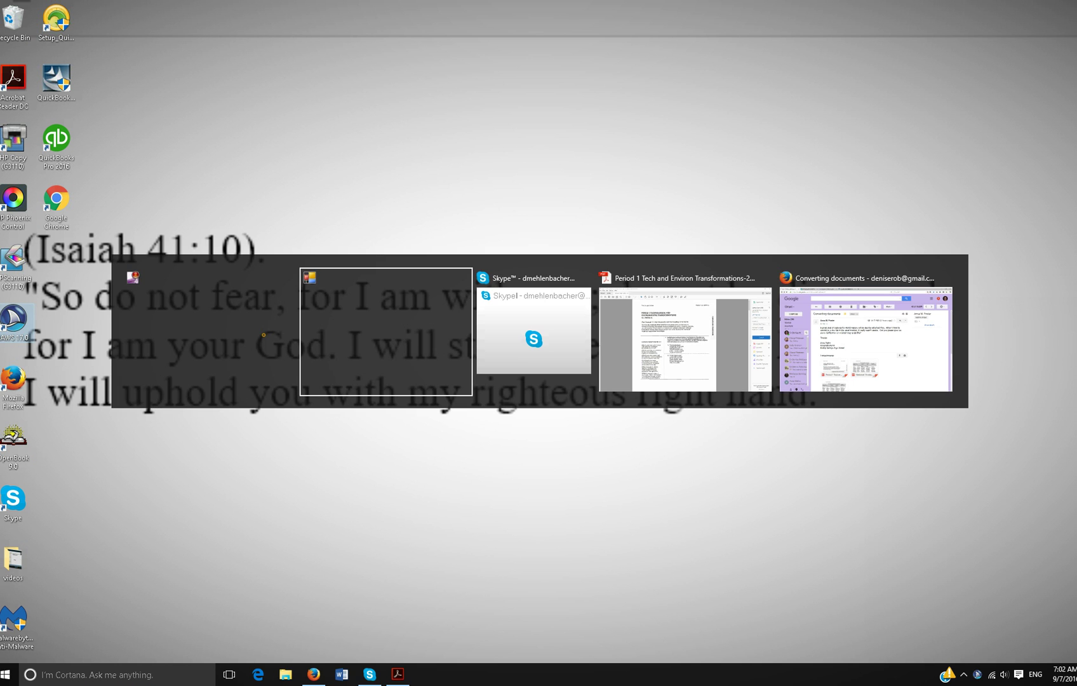
pyautogui.press('Tab')
pyautogui.press('Tab')
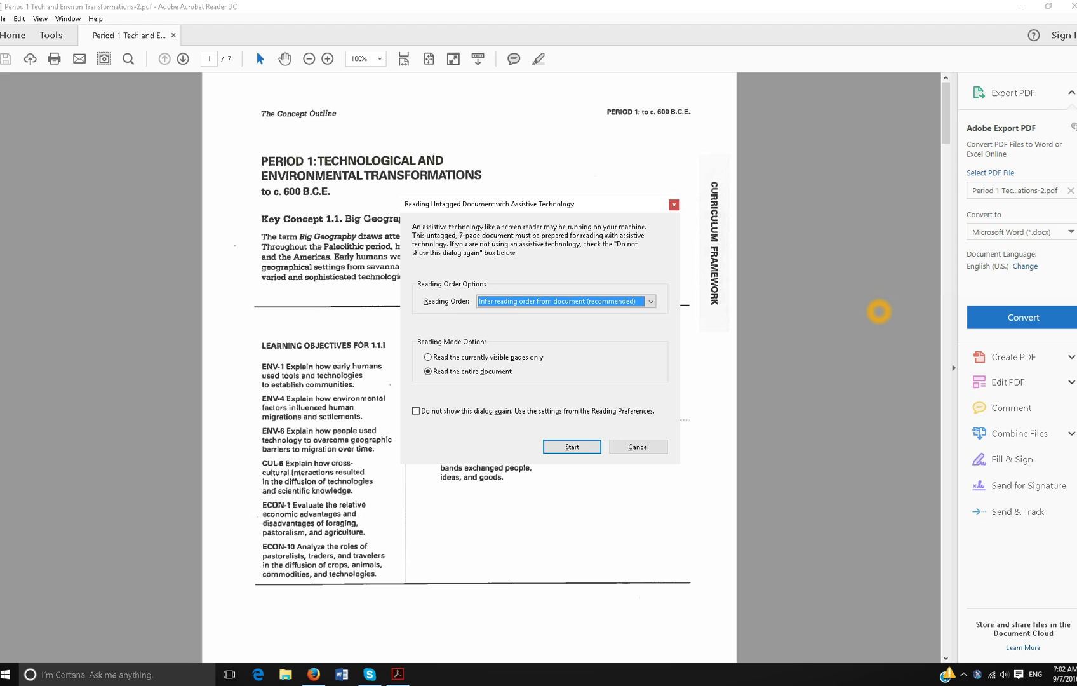
# Accept Start on the Reading Untagged Document prompt to reveal the PDF's first page.
pyautogui.press('Return')
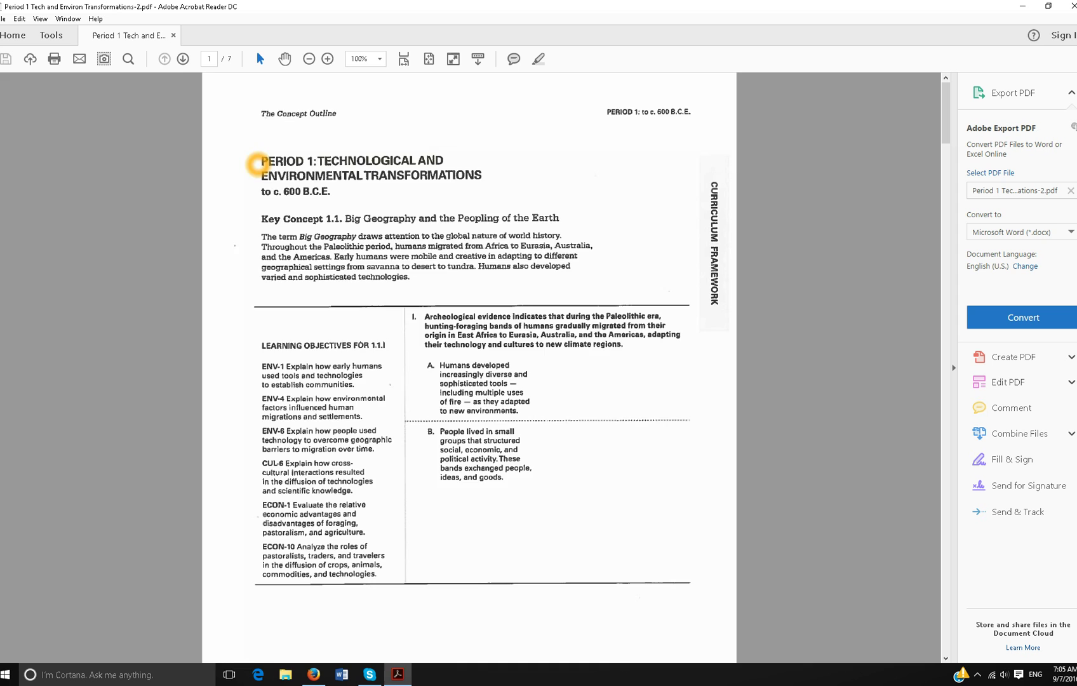
pyautogui.click(258, 165)
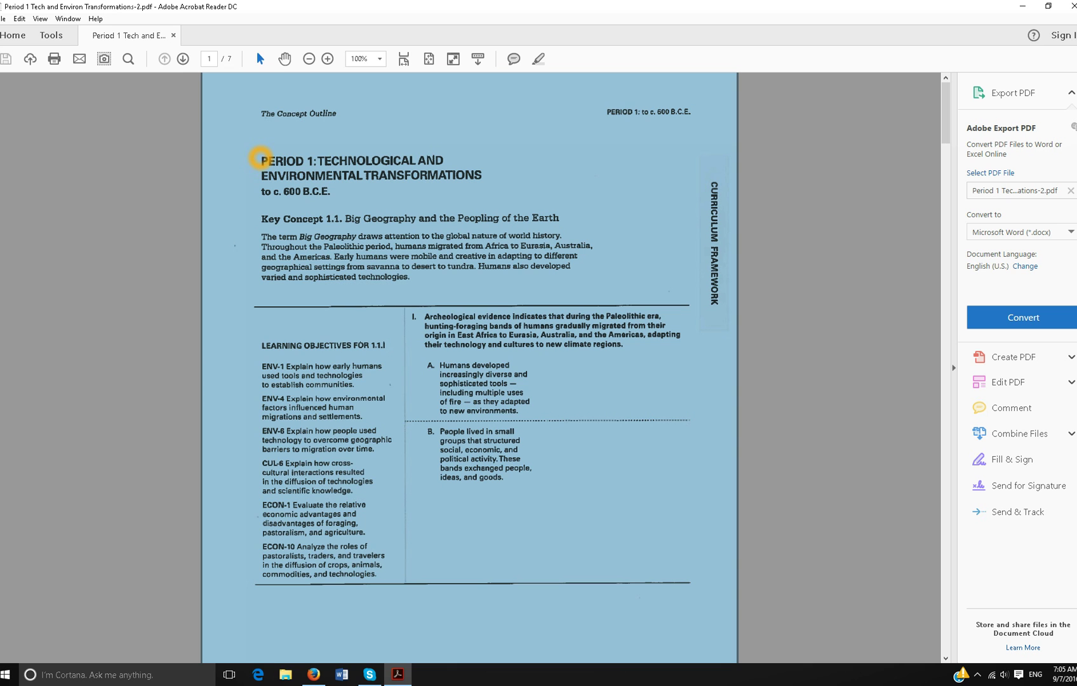
pyautogui.click(258, 158)
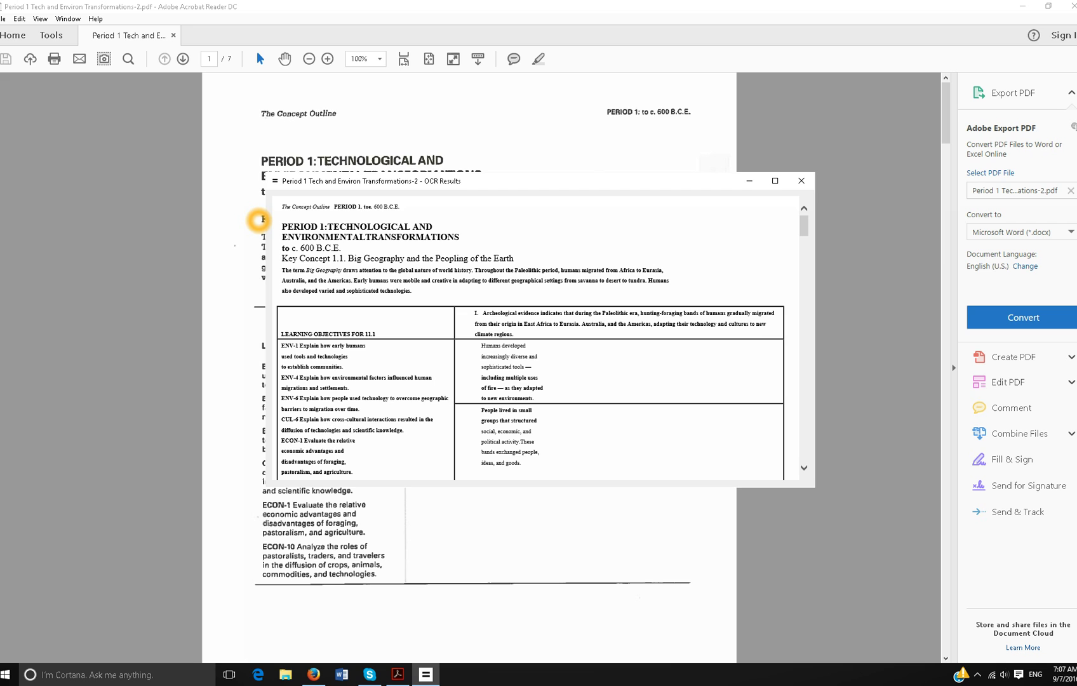
# Maximize the JAWS OCR Results window holding the recognized Period 1 text.
pyautogui.press('super+Up')
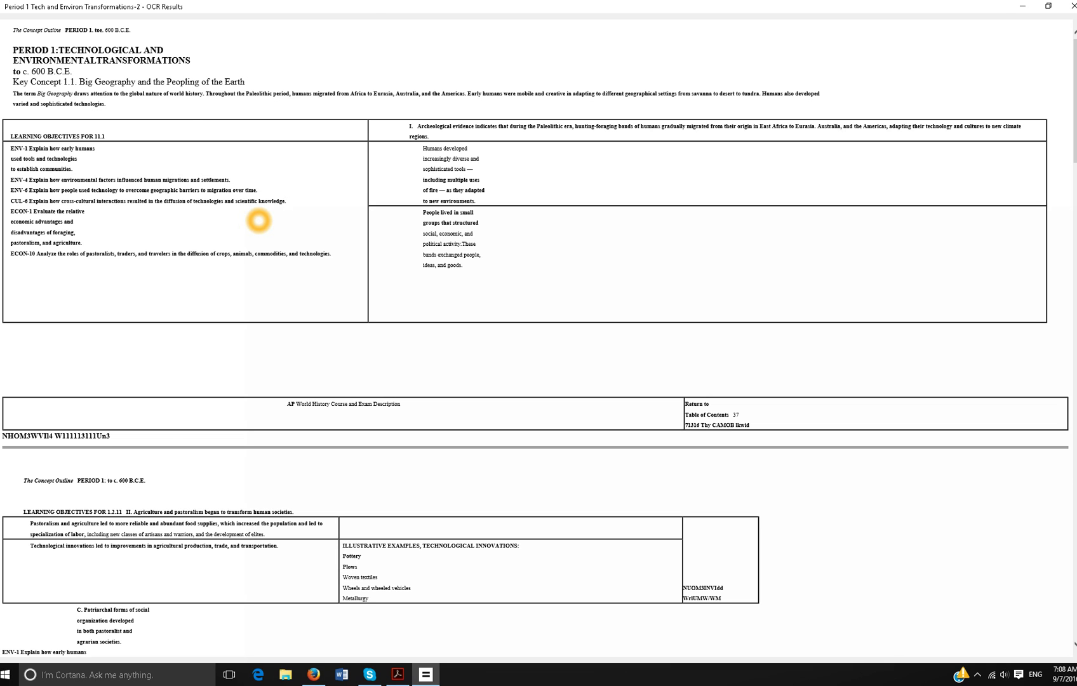
# Select and copy all recognized Period 1 text, then launch Word from the taskbar.
pyautogui.hotkey('ctrl', 'a')
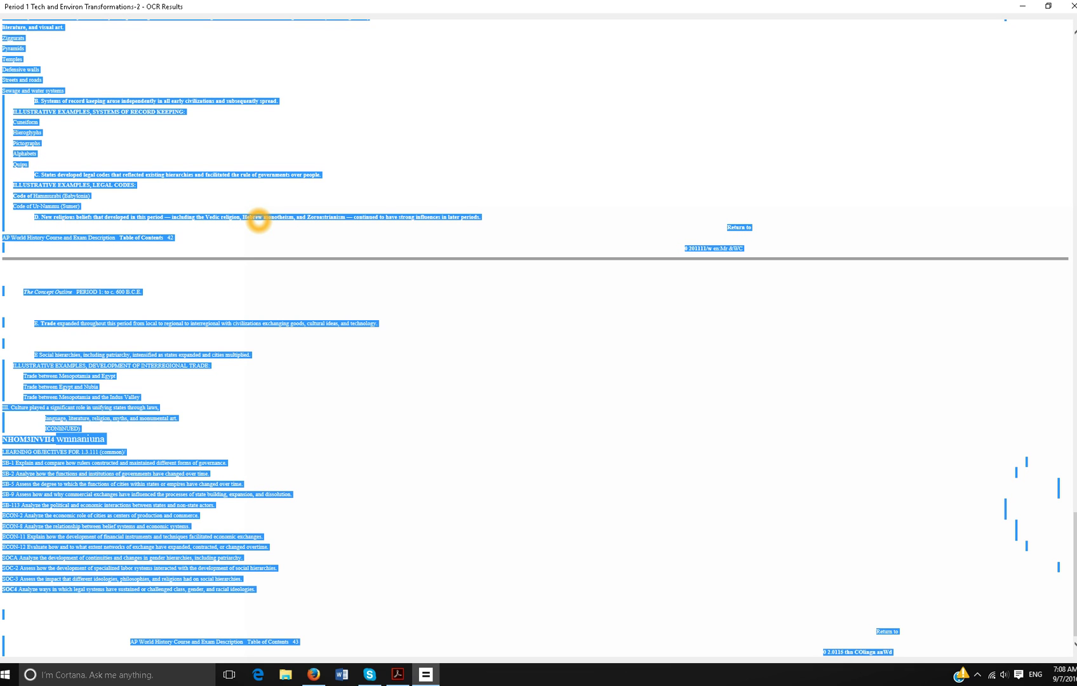
pyautogui.click(258, 219)
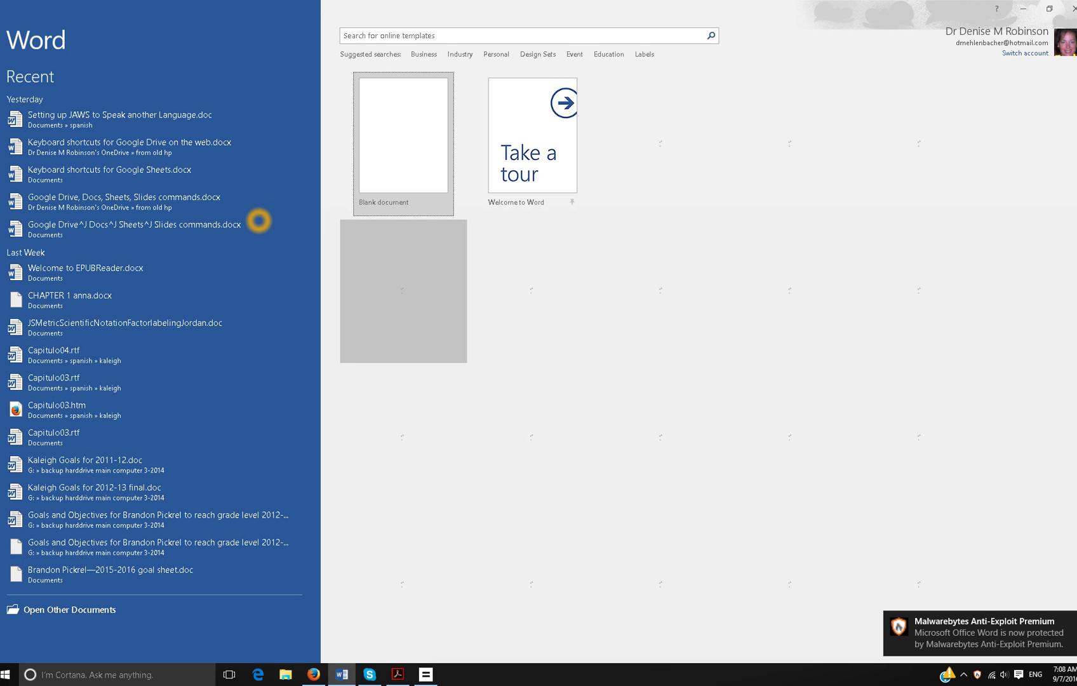
# Paste the OCR text into a new blank document, 9 pages and 2301 words, and show Paste Options.
pyautogui.press('Return')
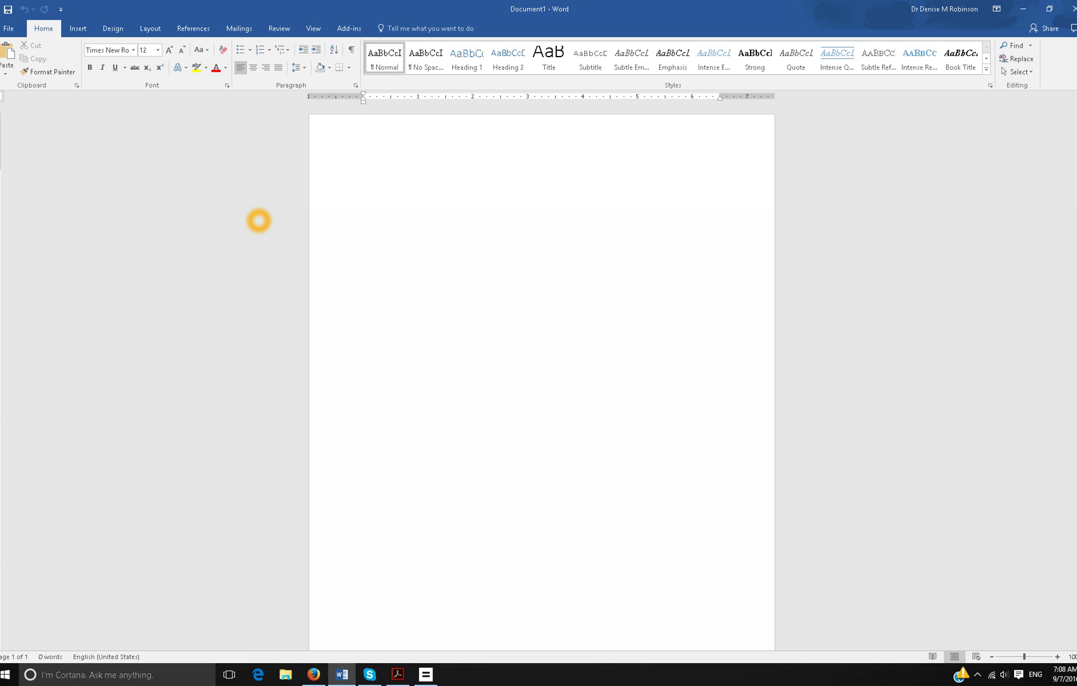
pyautogui.hotkey('ctrl', 'v')
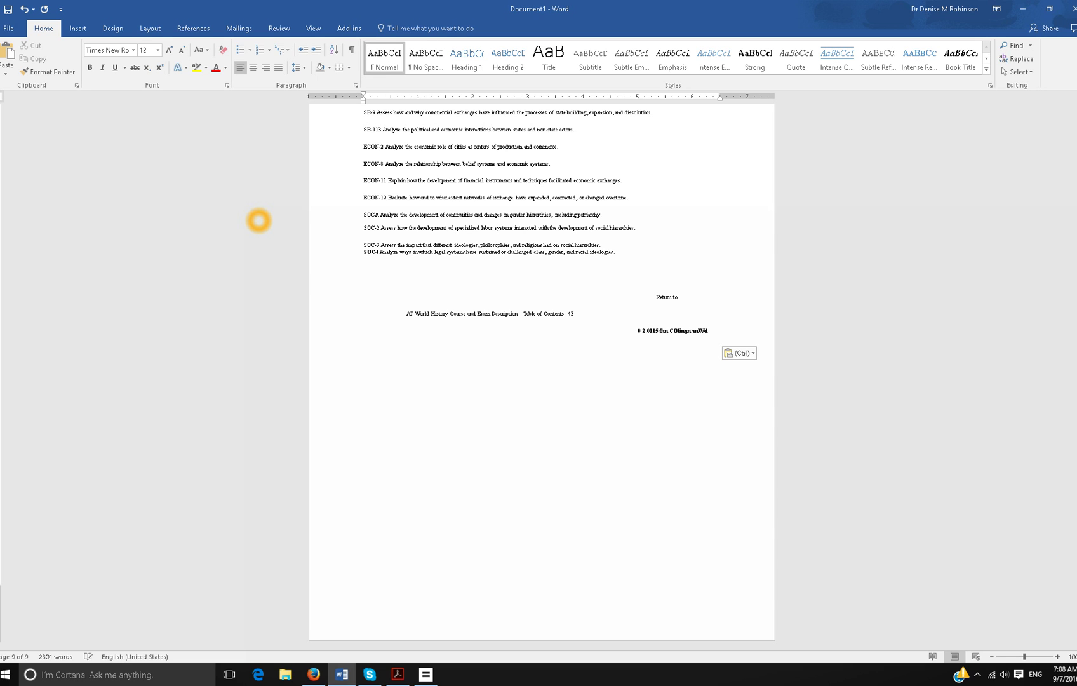
pyautogui.press('ctrl')
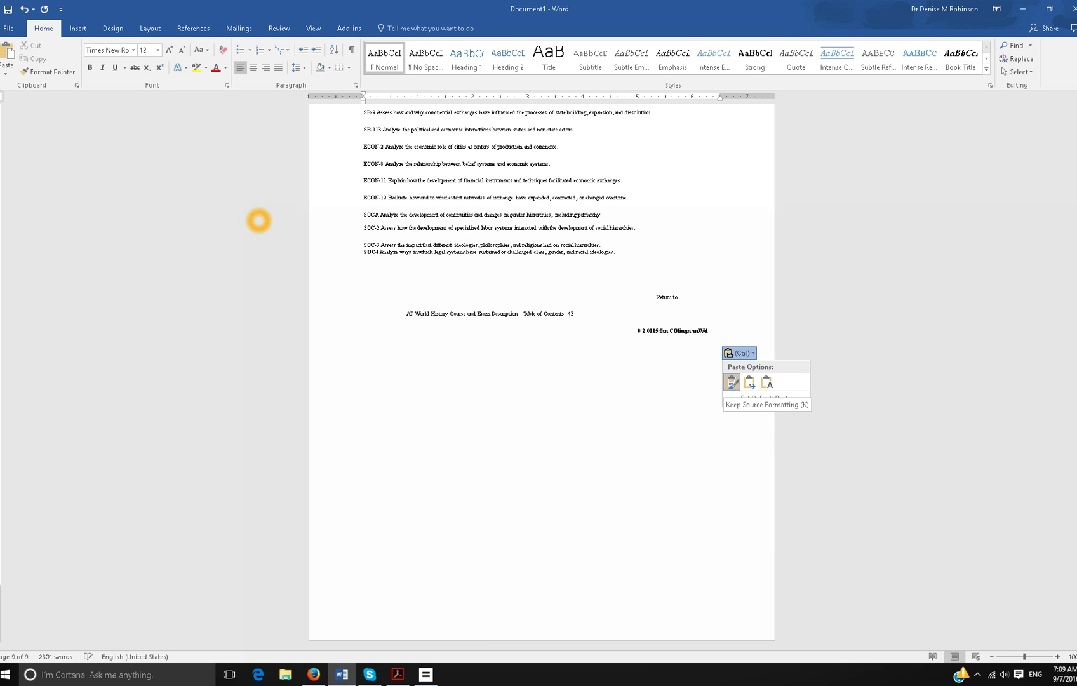
pyautogui.press('ctrl')
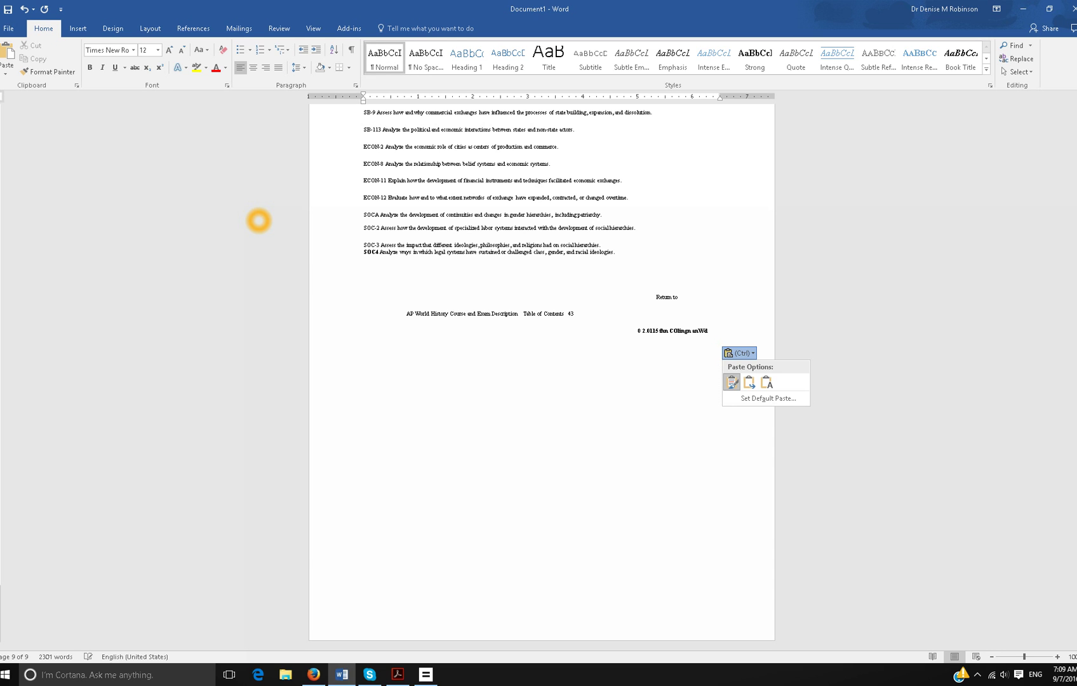
pyautogui.press('Right')
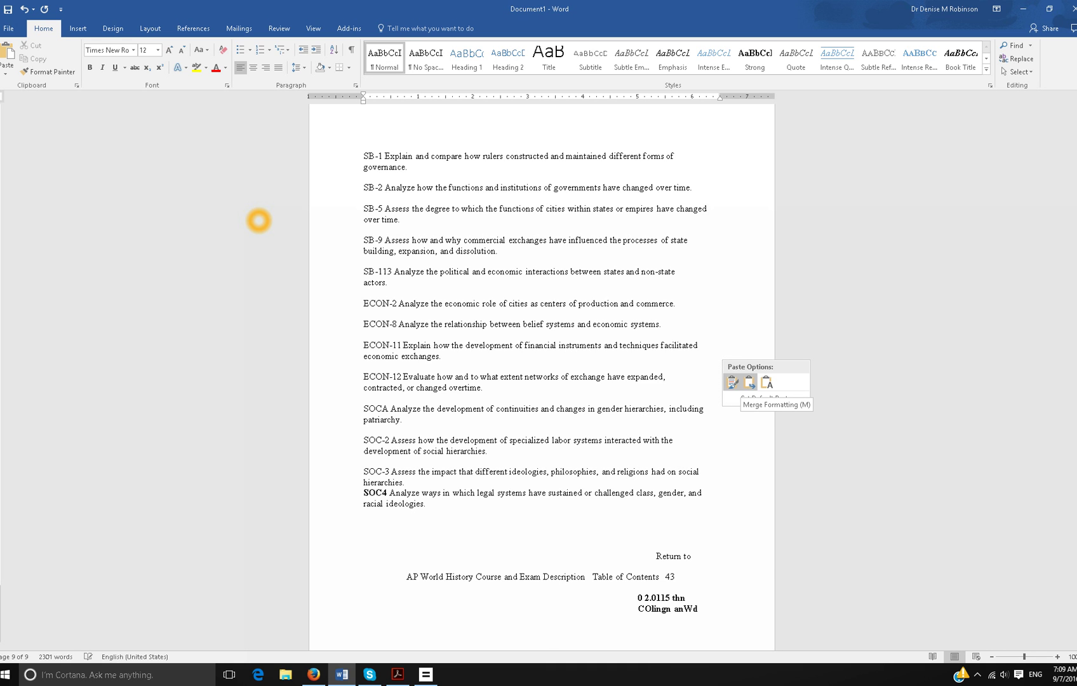
pyautogui.press('Right')
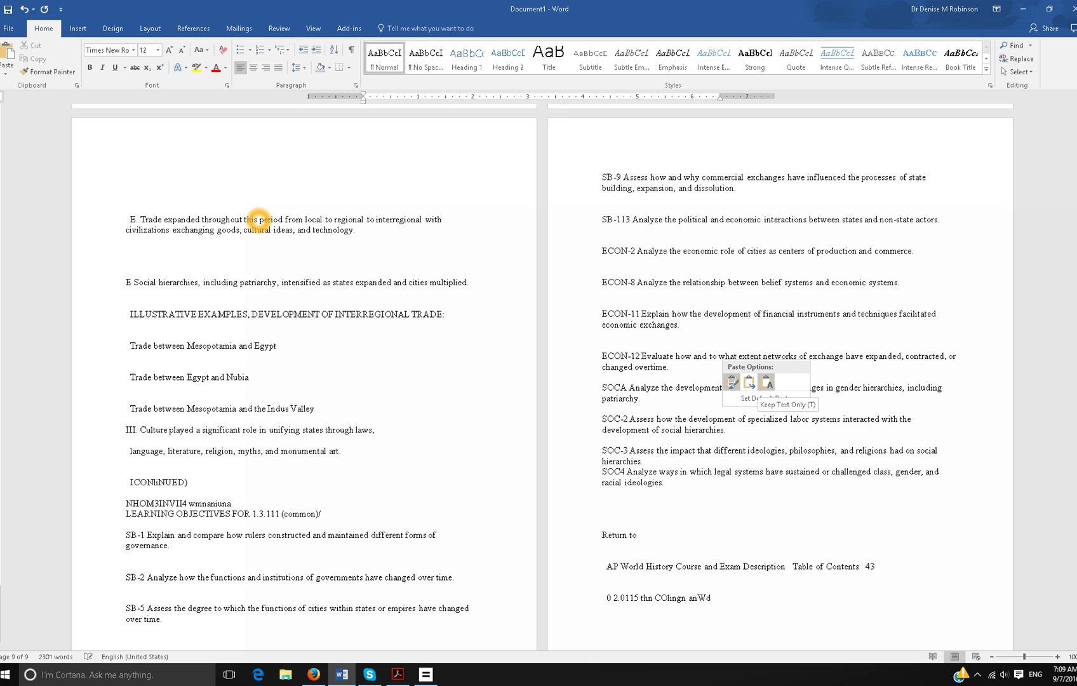
pyautogui.press('Left')
pyautogui.press('Left')
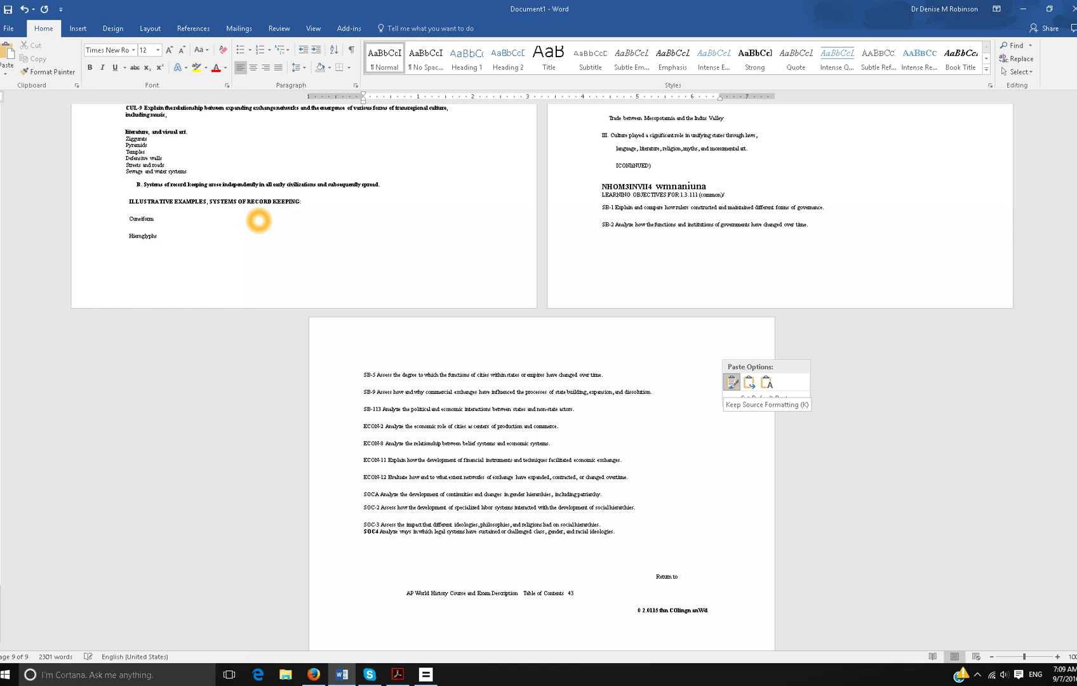
# Keep source formatting and jump to the PERIOD 1 heading at the document start.
pyautogui.hotkey('ctrl', 'Home')
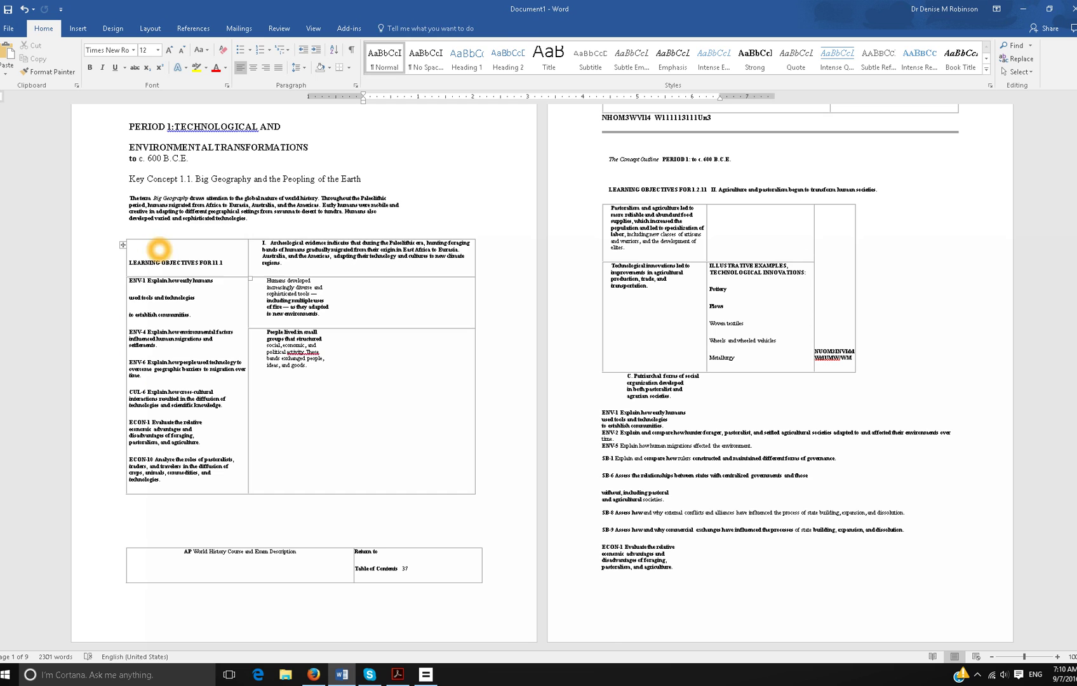
# Delete the empty line above the LEARNING OBJECTIVES FOR 11.1 cell.
pyautogui.tripleClick(159, 249)
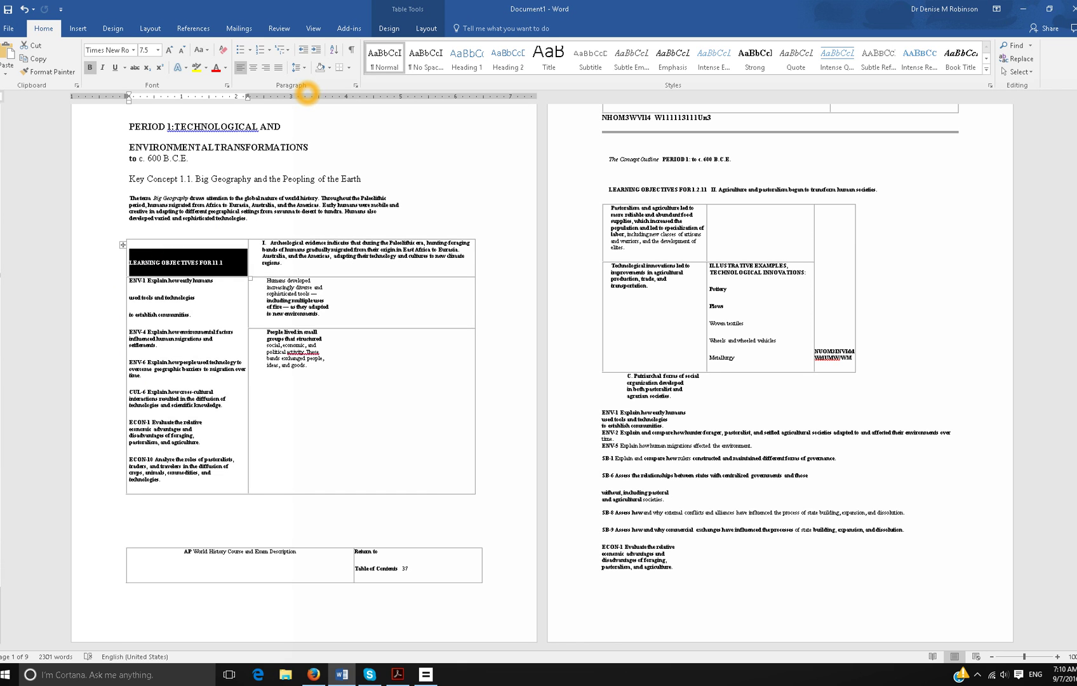
pyautogui.click(308, 93)
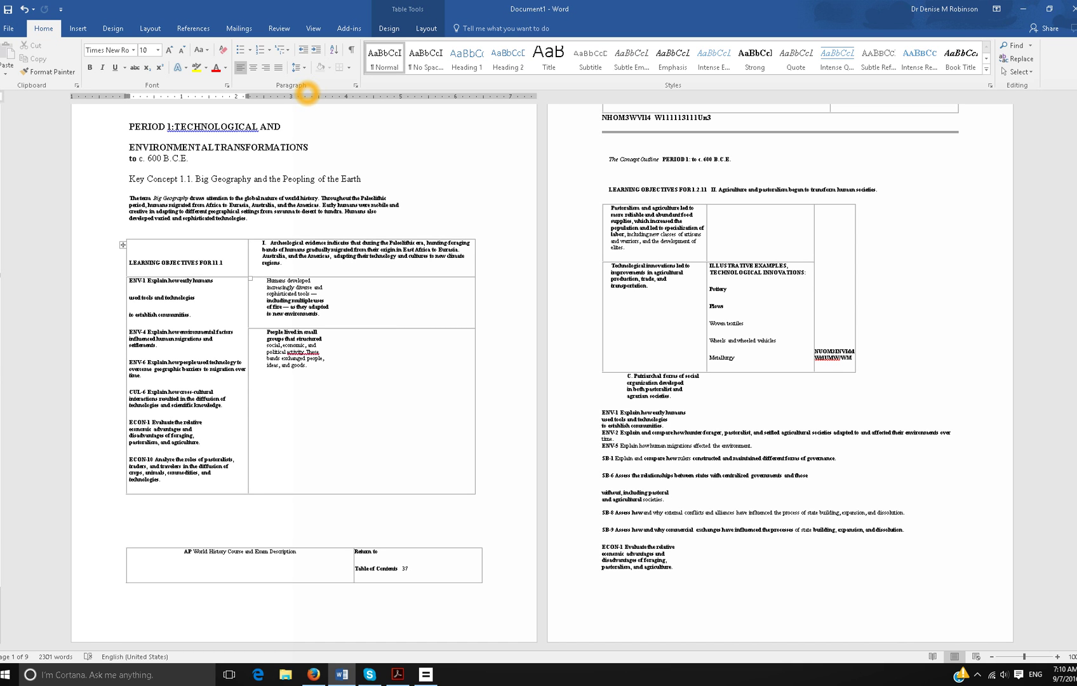
pyautogui.press('Delete')
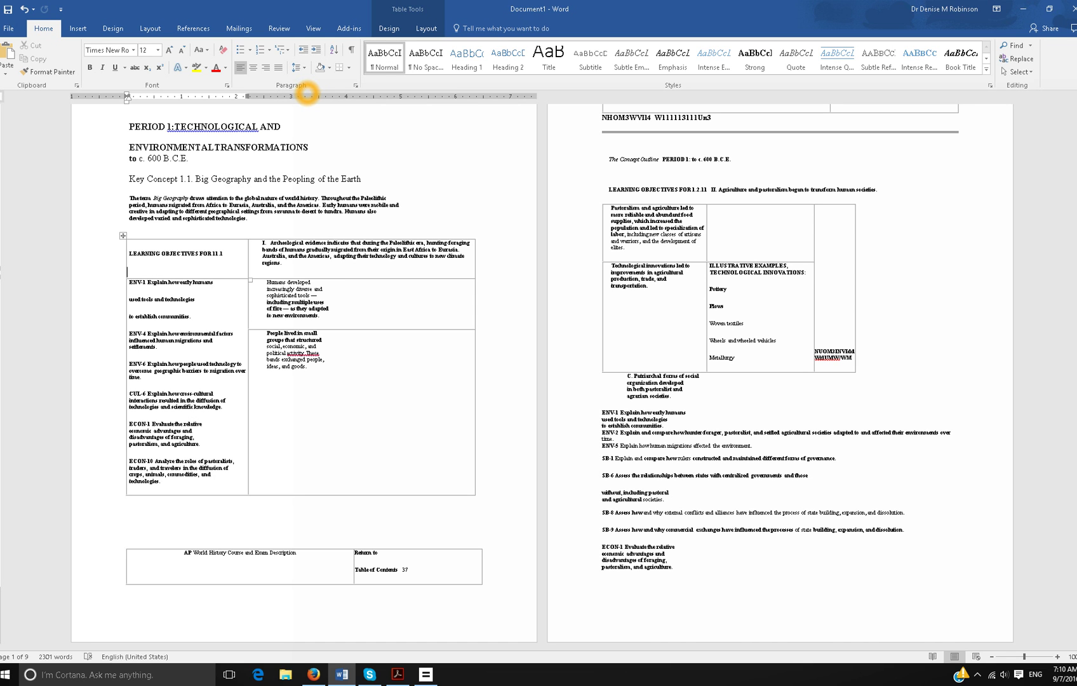
# Select from the PERIOD 1 TECHNOLOGICAL AND ENVIRONMENTAL TRANSFORMATIONS heading through the intro paragraph.
pyautogui.scroll(2, 331, 172)
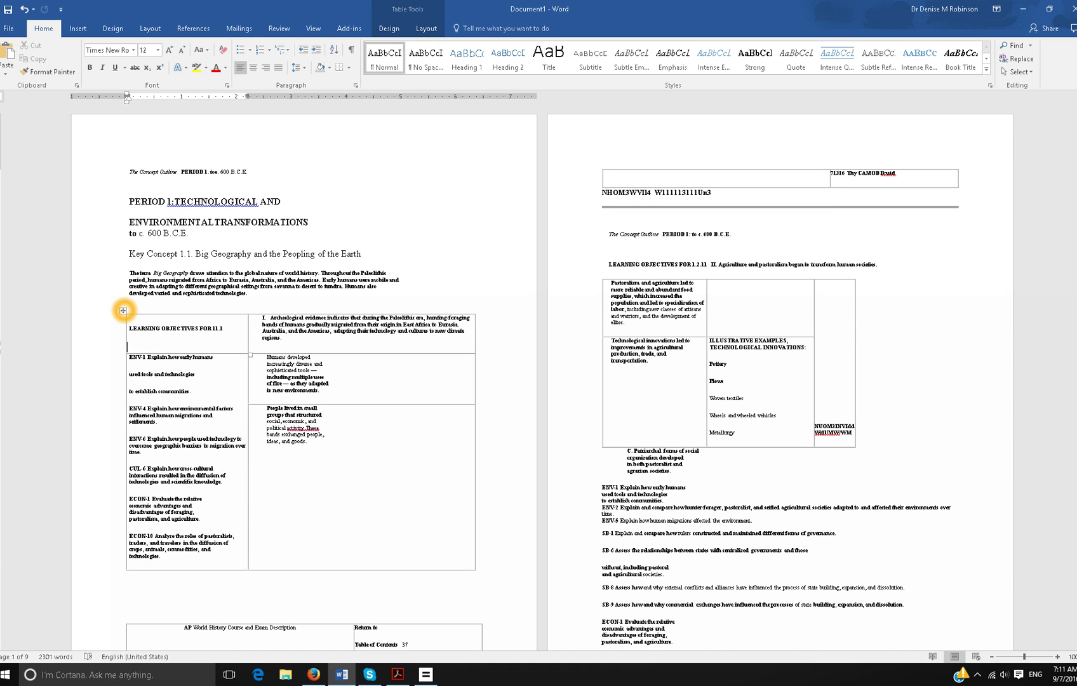
pyautogui.moveTo(248, 310)
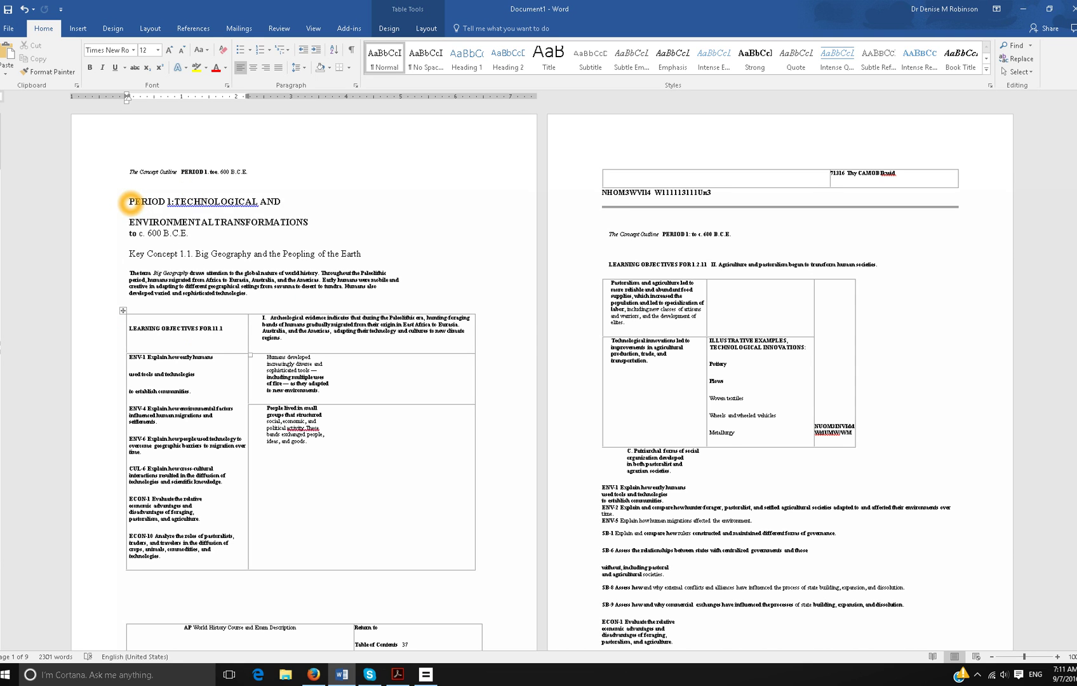
pyautogui.moveTo(130, 202); pyautogui.dragTo(387, 282)
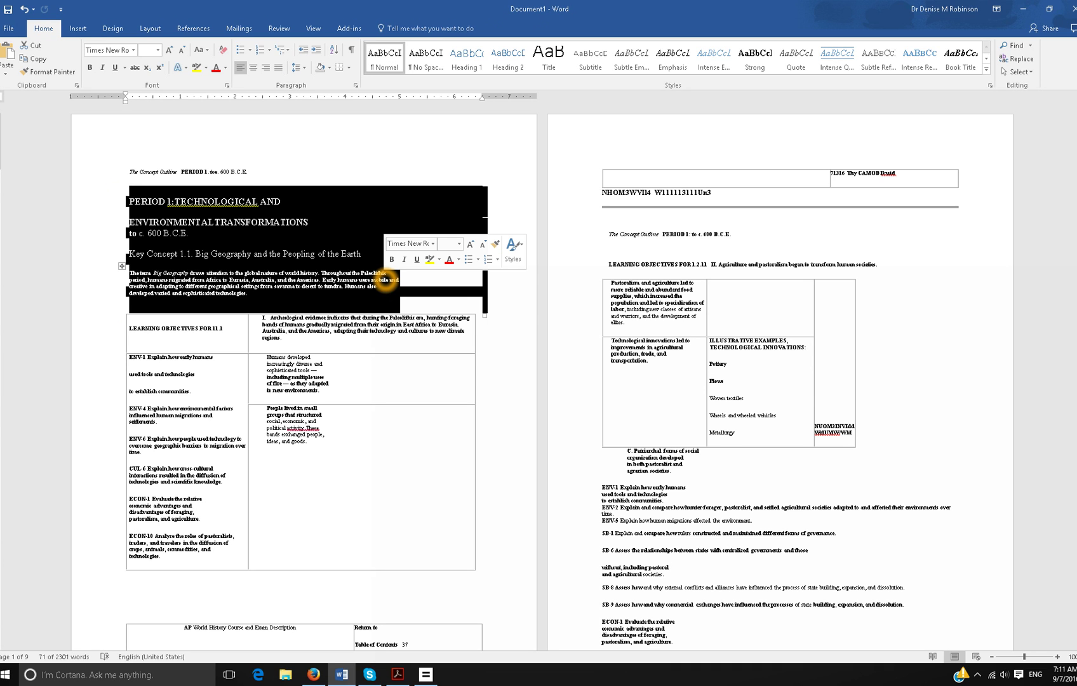
pyautogui.press('Insert+F4')
pyautogui.press('Return')
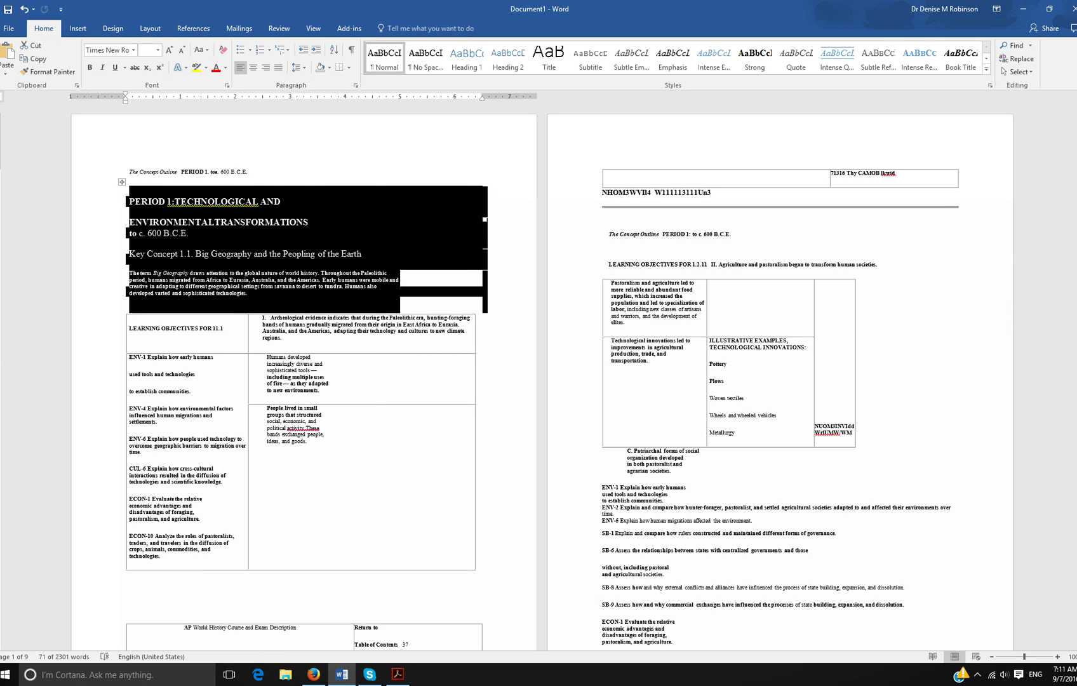
# Copy the heading, Key Concept 1.1 line and intro into a new Document2 (71 words).
pyautogui.moveTo(121, 217)
pyautogui.hotkey('ctrl', 'z')
pyautogui.hotkey('ctrl', 'n')
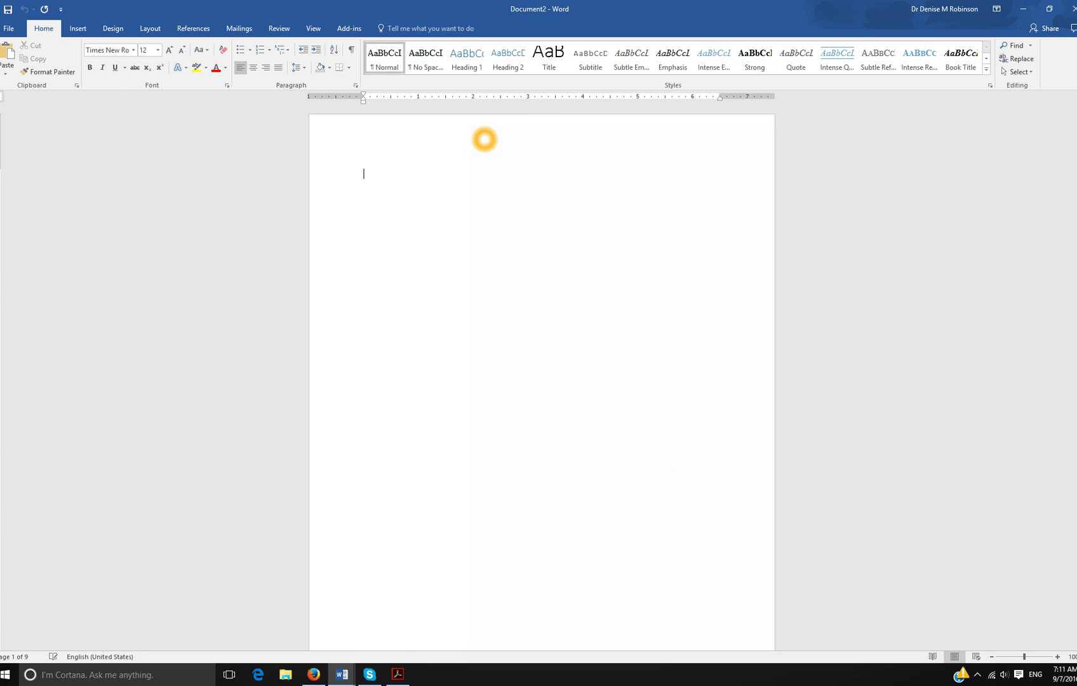
pyautogui.write('PERIOD 1:TECHNOLOGICAL AND  ENVIRONMENTALTRANSFORMATIONS to c. 600 B.C.E.  Key Concept 1.1. Big Geography and the Peopling of the Earth  The term Big Geography draws attention to the global nature of world history. Throughout the Paleolithic period, humans migrated from Africa to Eurasia, Australia, and the Americas. Early humans were mobile and creative in adapting to different geographical settings from savanna to desert to tundra. Humans also developed varied and sophisticated technologies.')
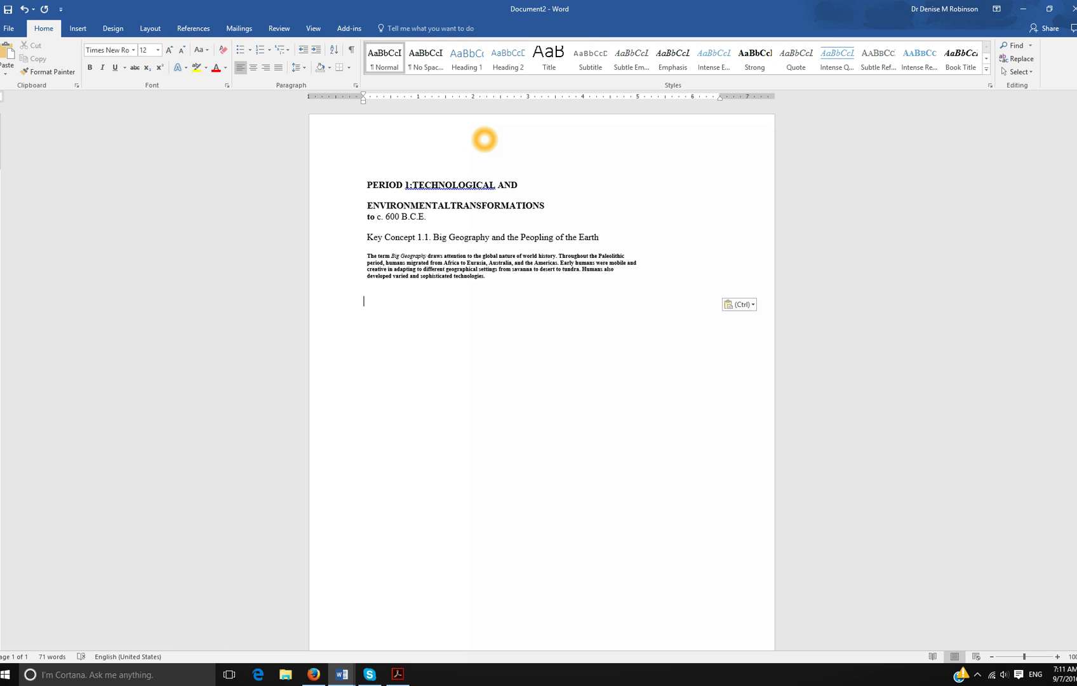
# Keep Text Only for the paste, join the PERIOD 1 title onto one line, and return to Document1.
pyautogui.press('ctrl')
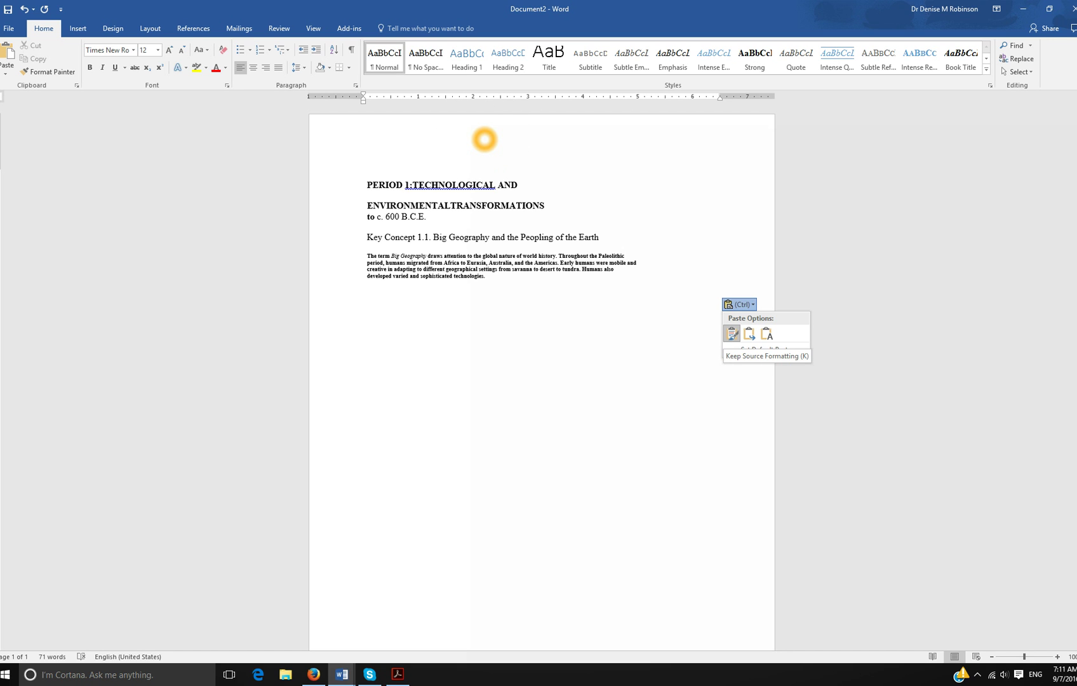
pyautogui.press('t')
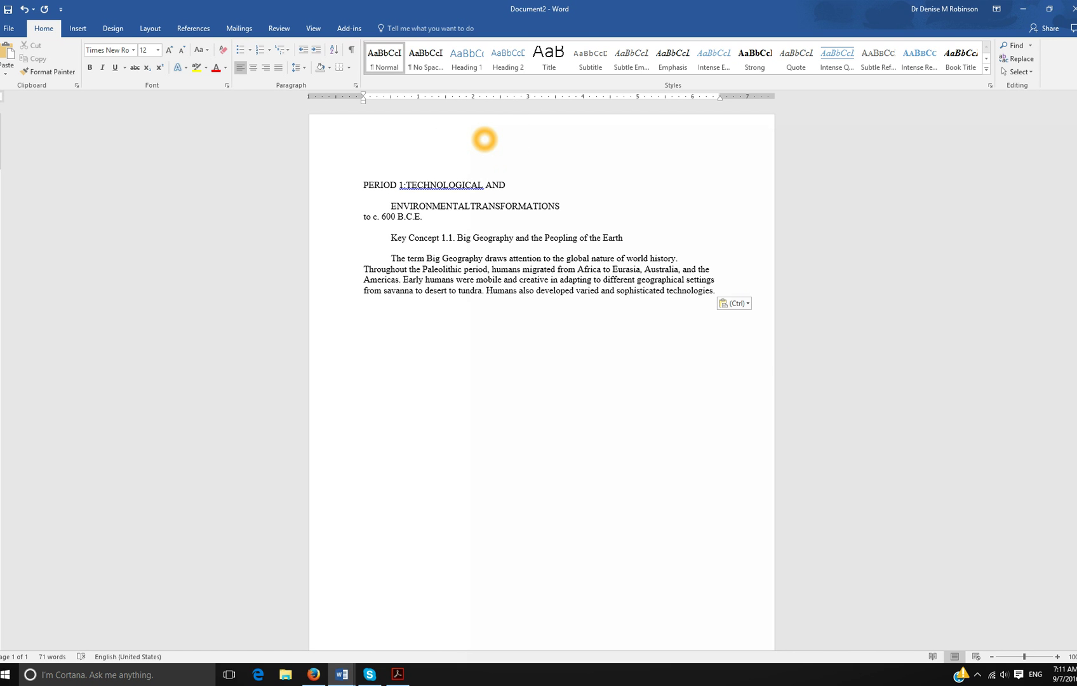
pyautogui.click(513, 186)
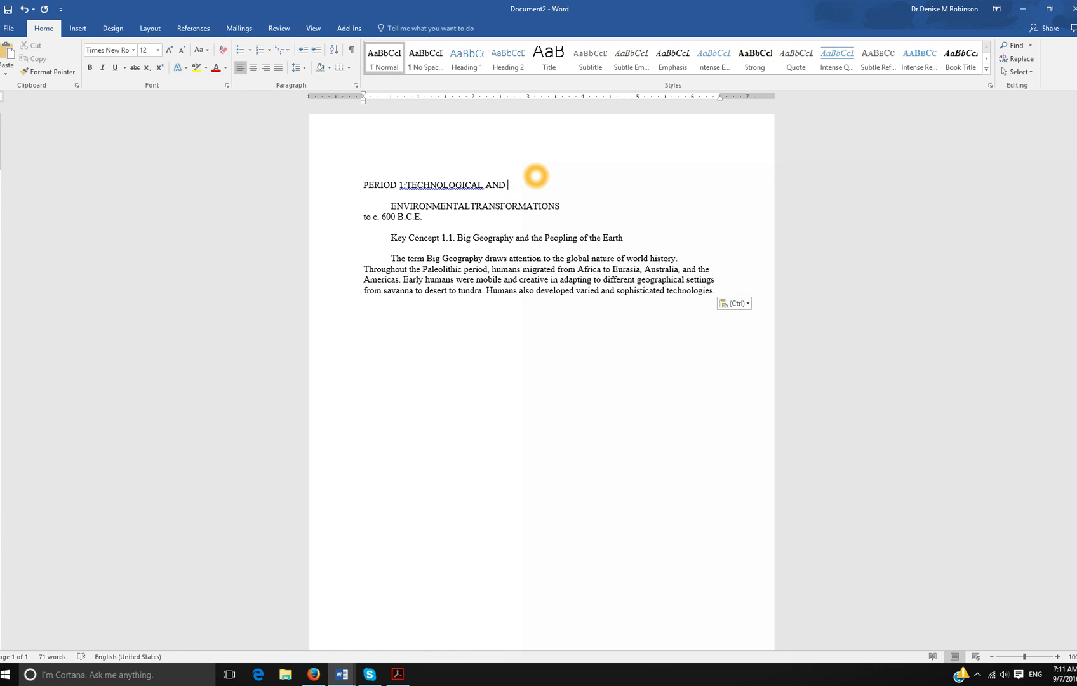
pyautogui.press('Delete')
pyautogui.press('Delete')
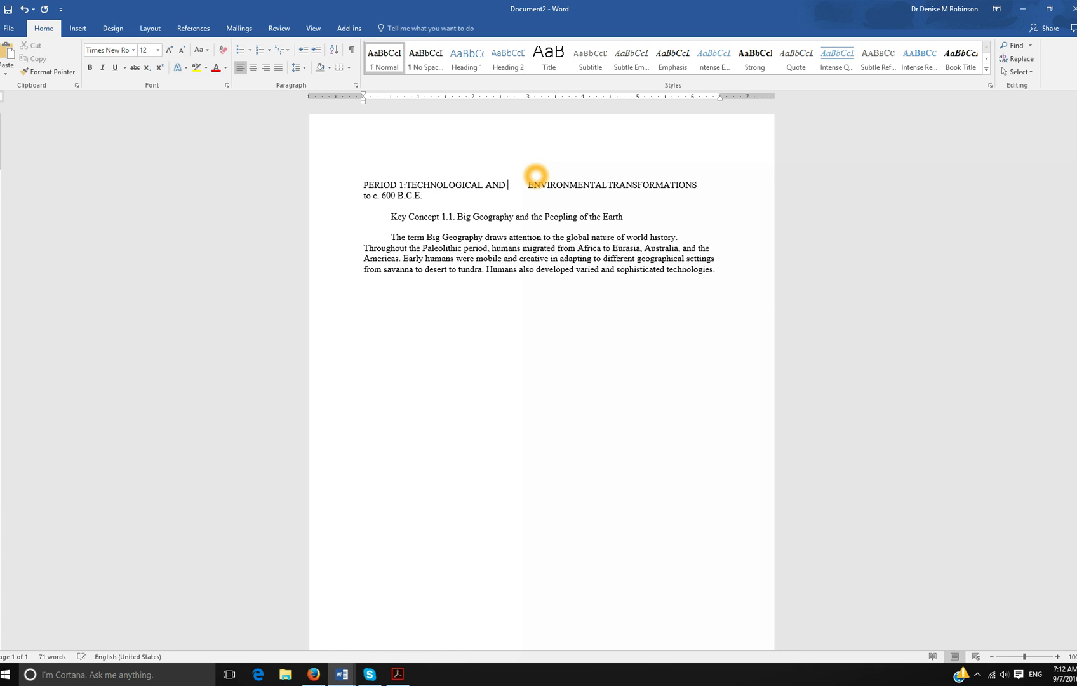
pyautogui.press('Delete')
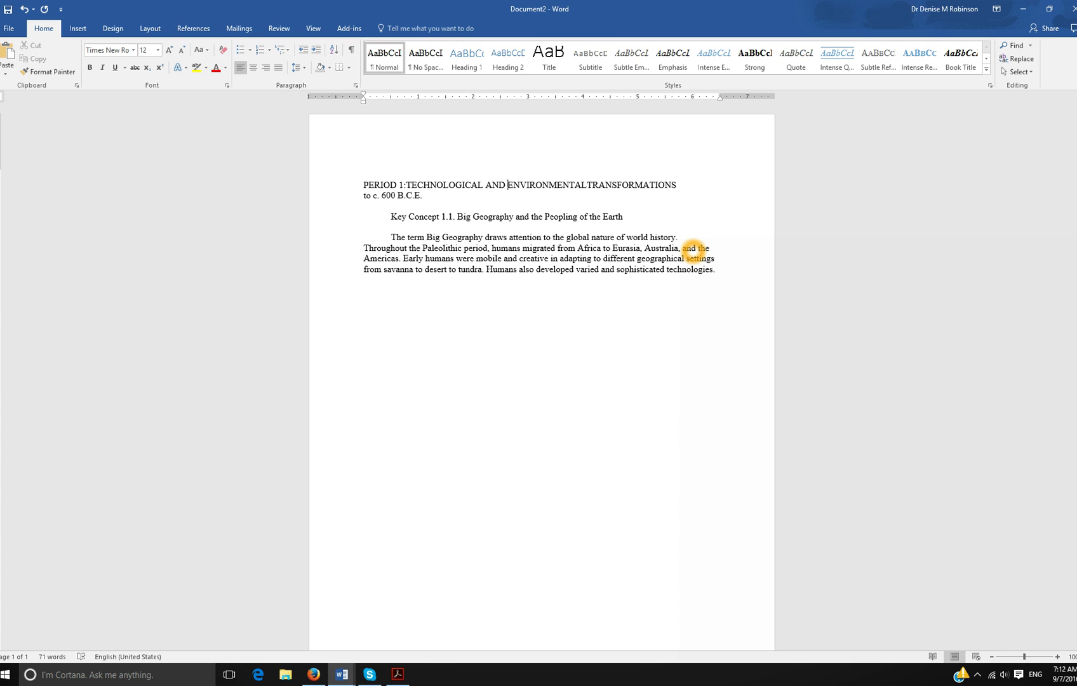
pyautogui.hotkey('alt', 'Tab')
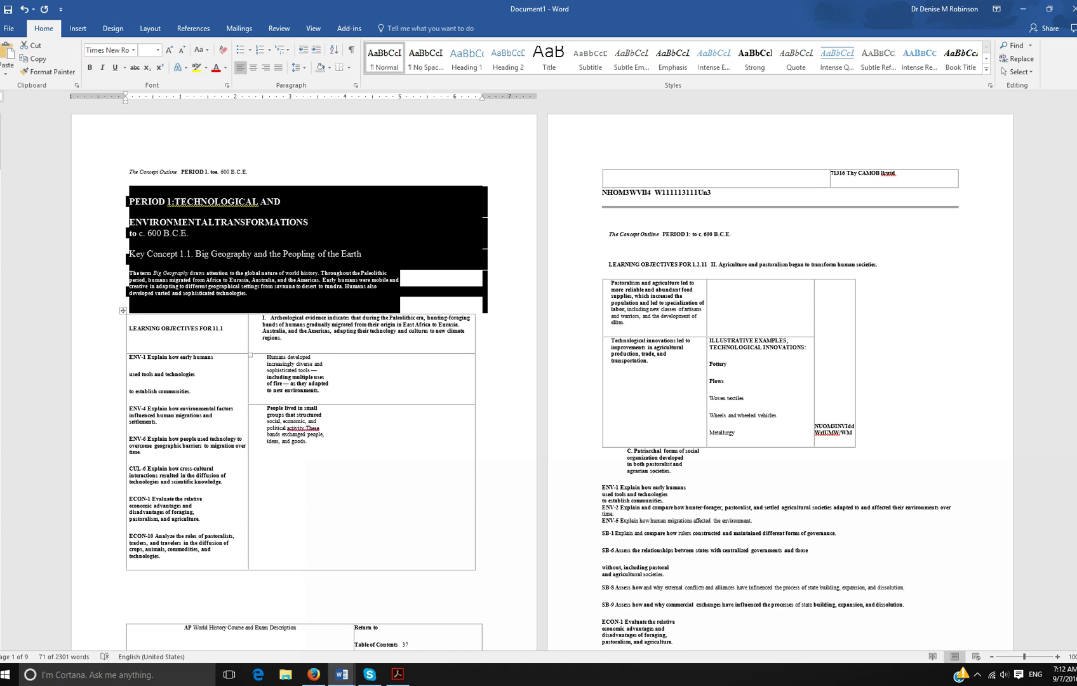
# Inspect the learning-objectives table cells, including ENV-1, in Document1, then switch back to Document2.
pyautogui.click(197, 337)
pyautogui.click(205, 375)
pyautogui.click(293, 484)
pyautogui.click(296, 457)
pyautogui.click(205, 419)
pyautogui.click(319, 458)
pyautogui.click(343, 409)
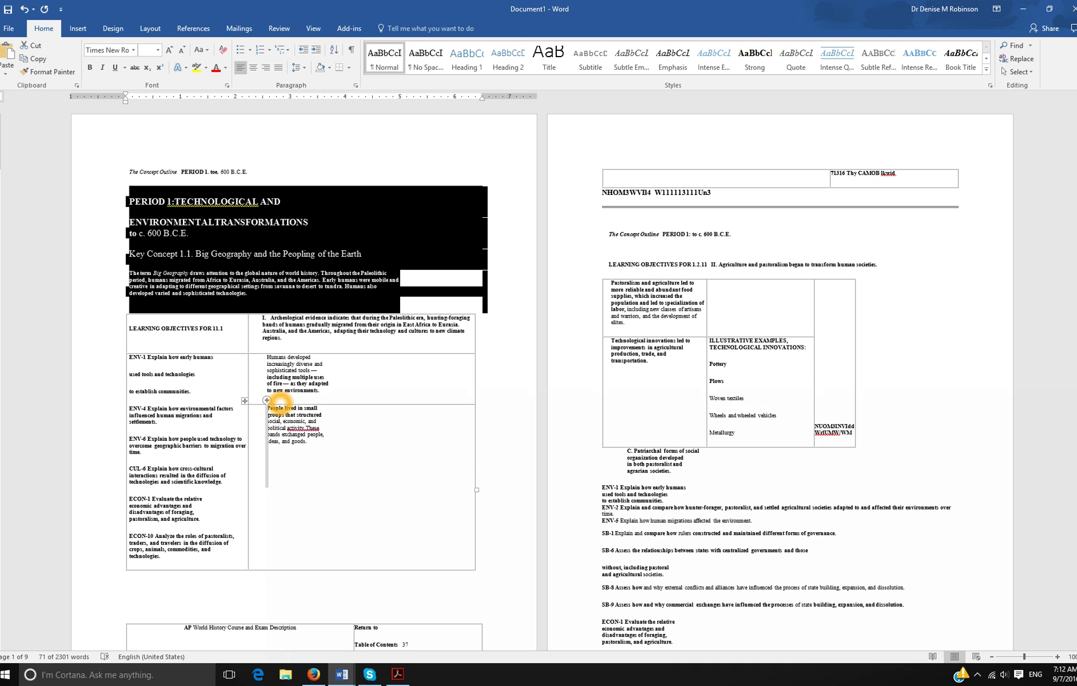
pyautogui.click(222, 369)
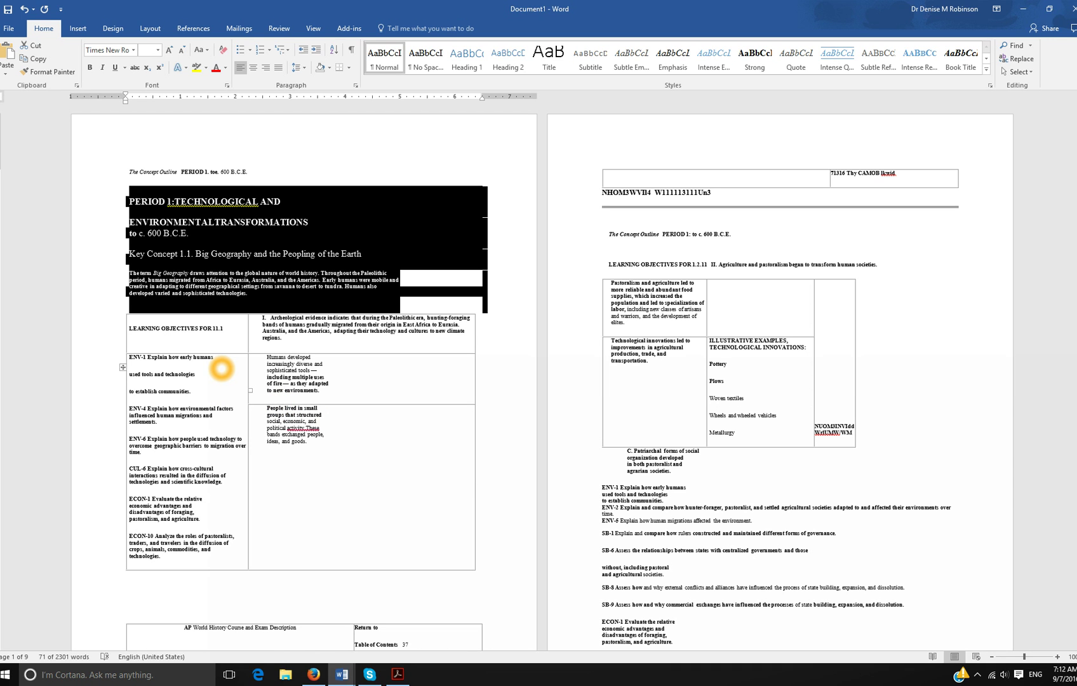
pyautogui.press('alt')
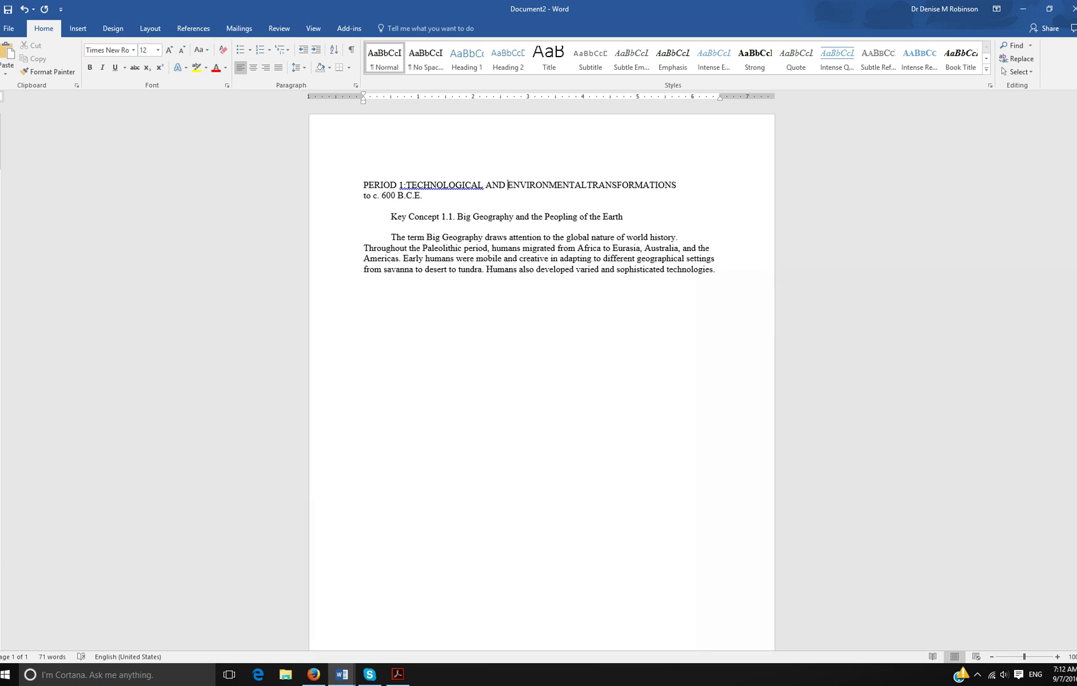
# Insert an empty 2x2 table on a new line below Document2's introduction, then return to Document1.
pyautogui.click(721, 273)
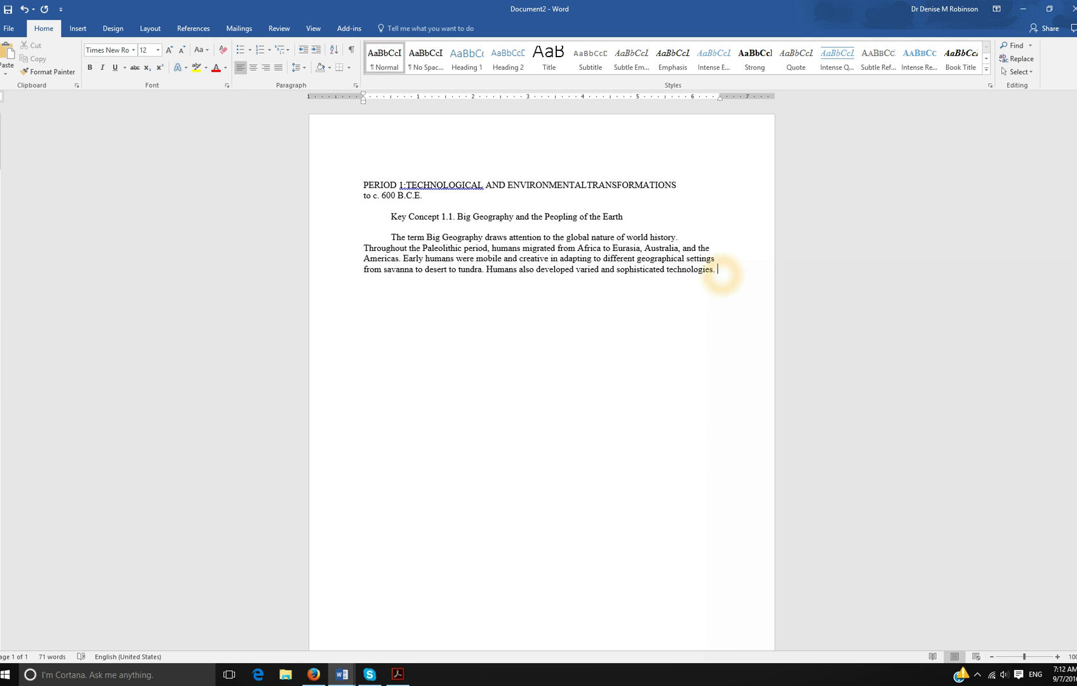
pyautogui.press('Return')
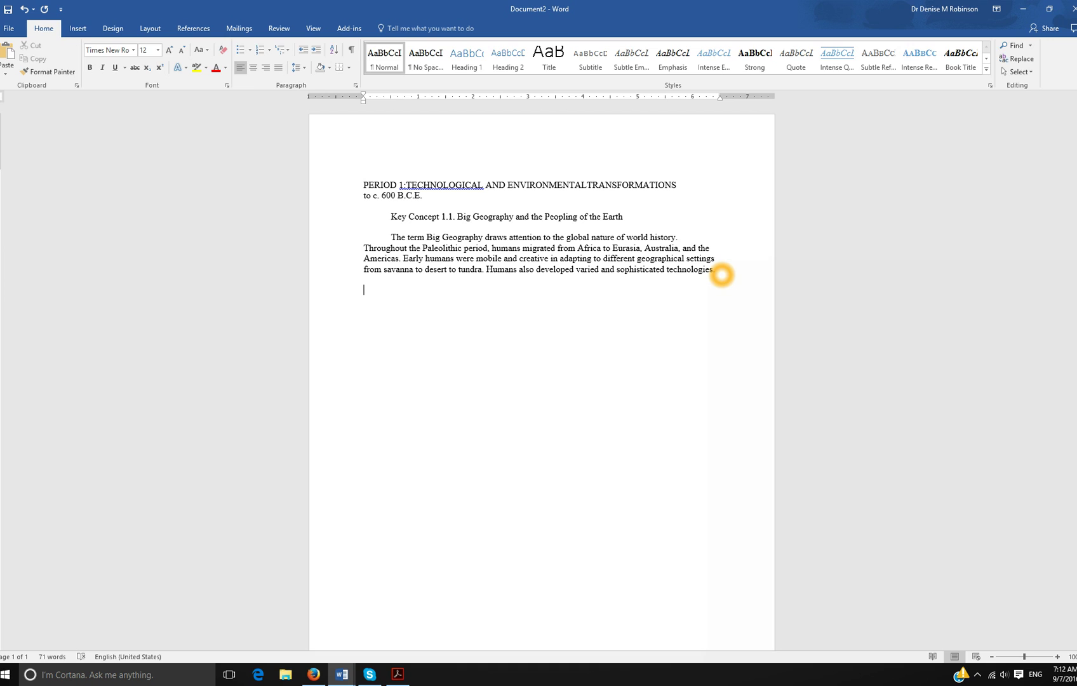
pyautogui.hotkey('alt', 'n')
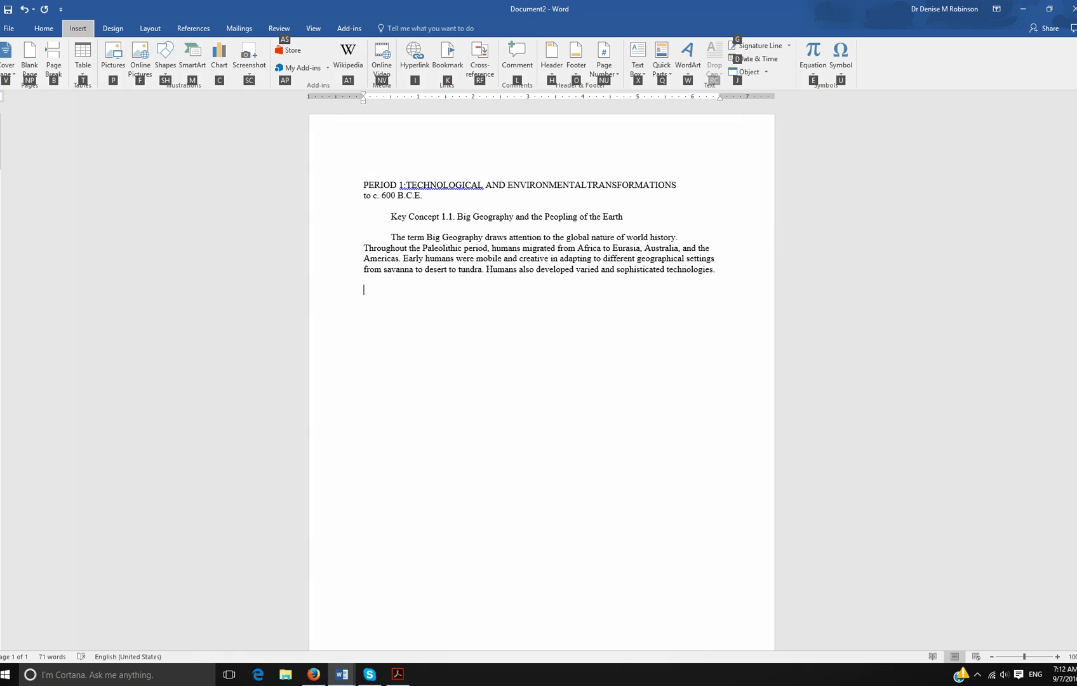
pyautogui.press('t')
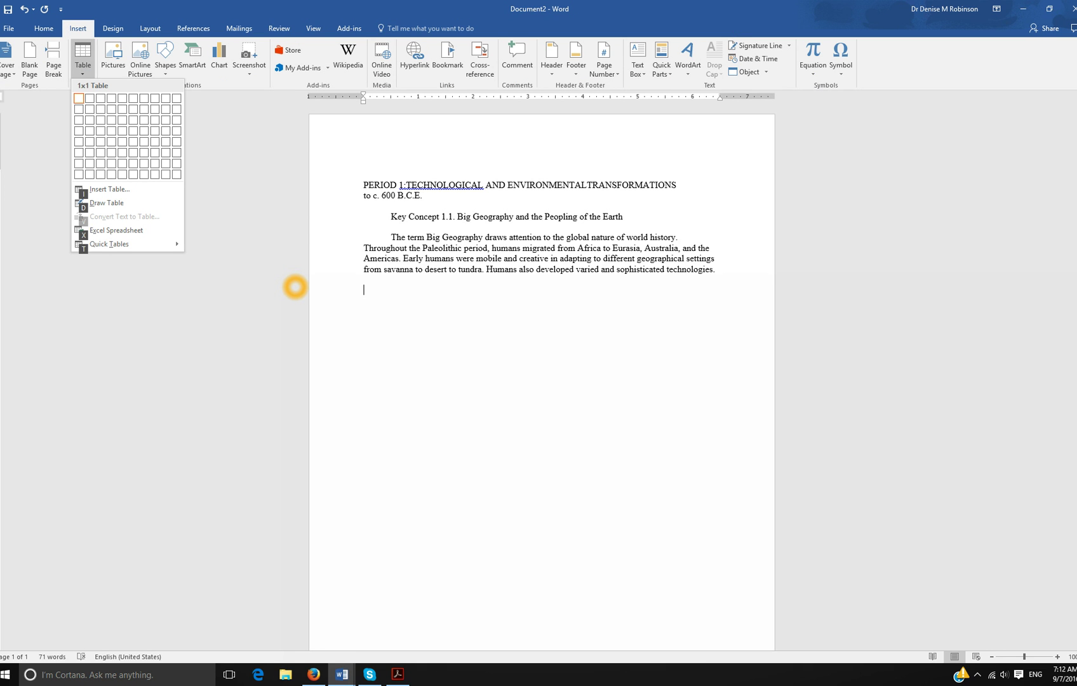
pyautogui.press('Right')
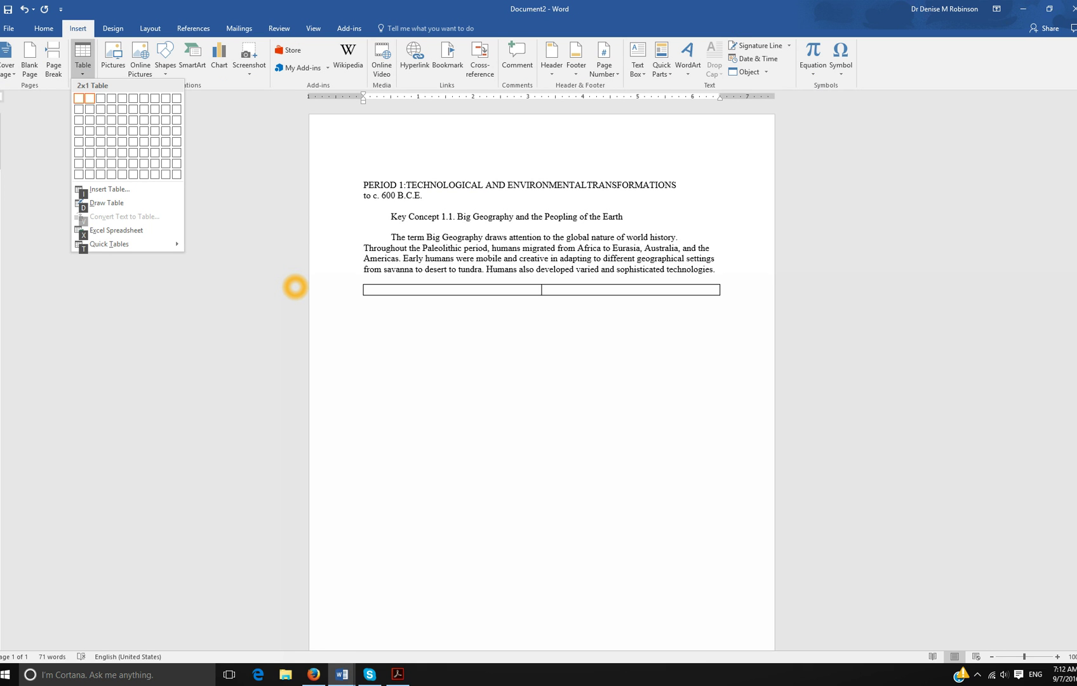
pyautogui.press('Down')
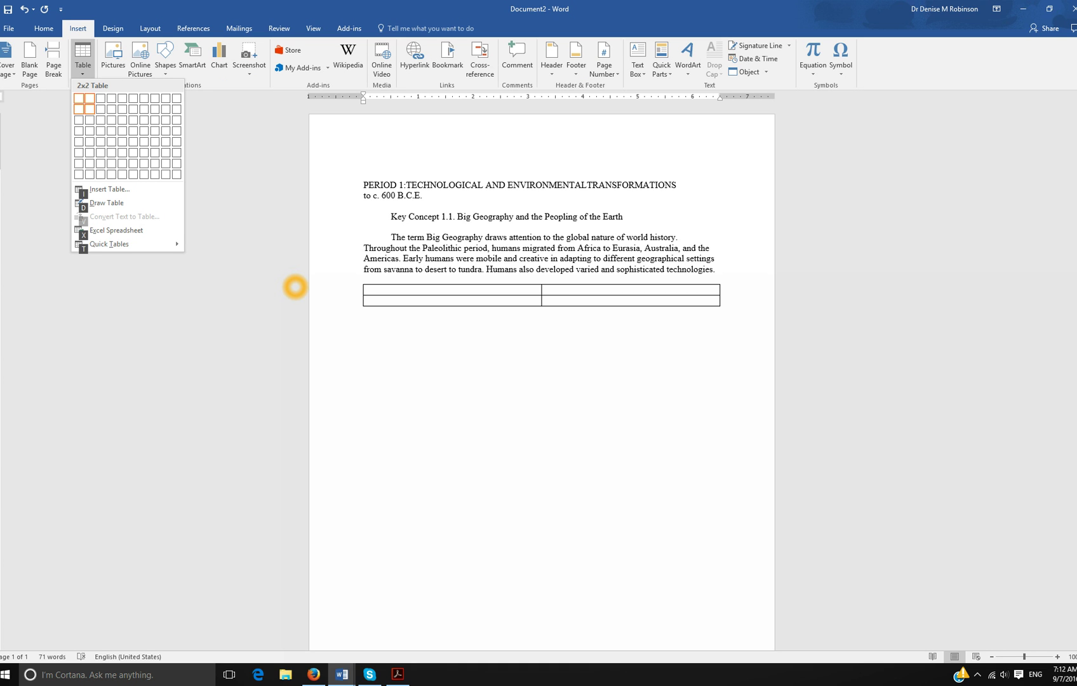
pyautogui.press('Return')
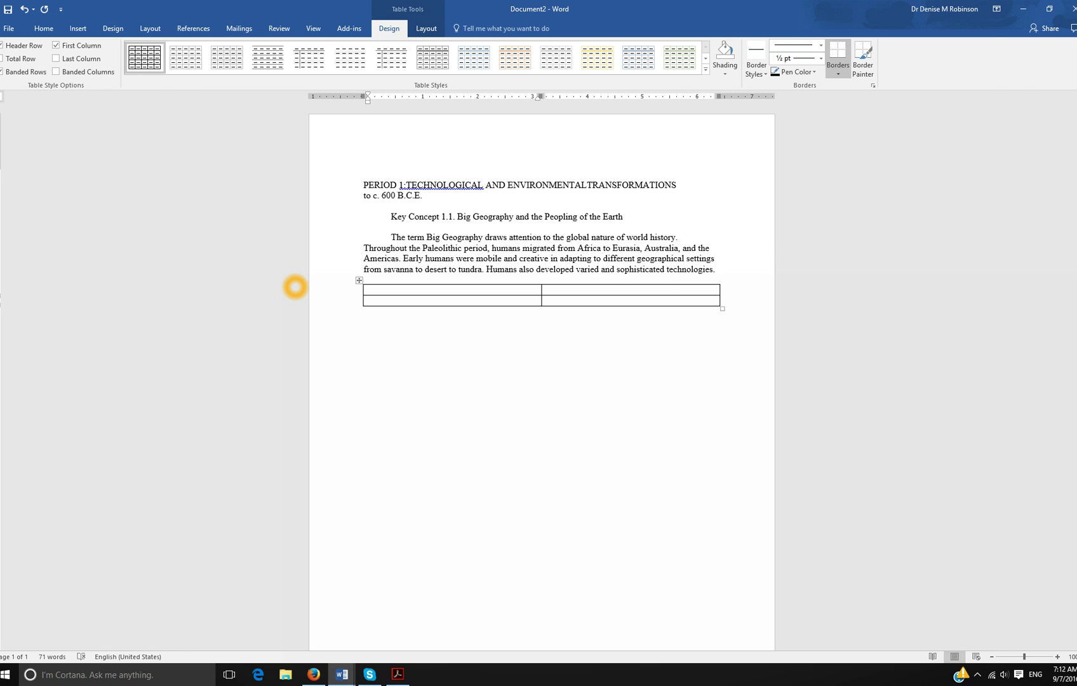
pyautogui.hotkey('alt', 'Tab')
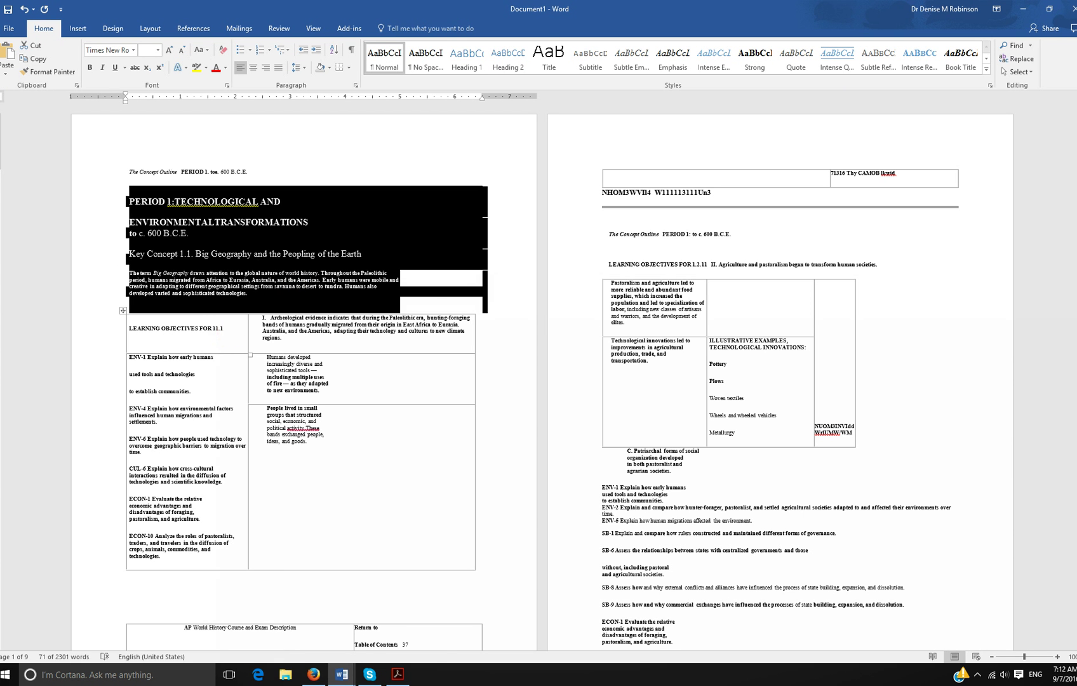
# Paste the 'LEARNING OBJECTIVES FOR 11.1' heading from Document1 into the table's first cell as text only.
pyautogui.click(223, 328)
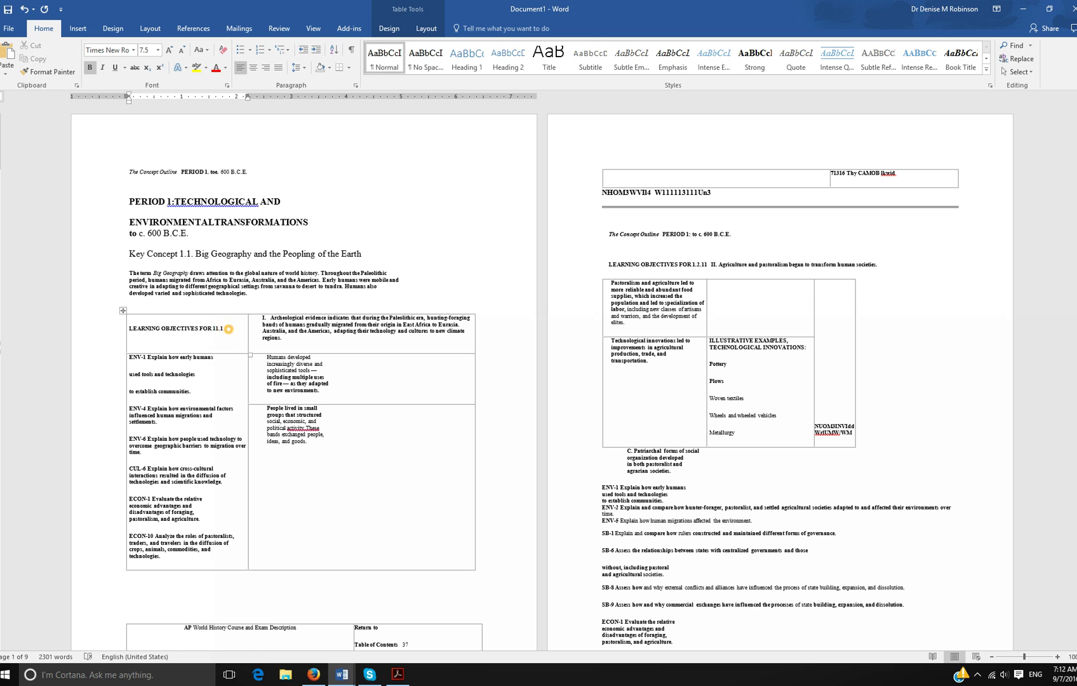
pyautogui.moveTo(228, 328); pyautogui.dragTo(145, 330)
pyautogui.hotkey('ctrl', 'c')
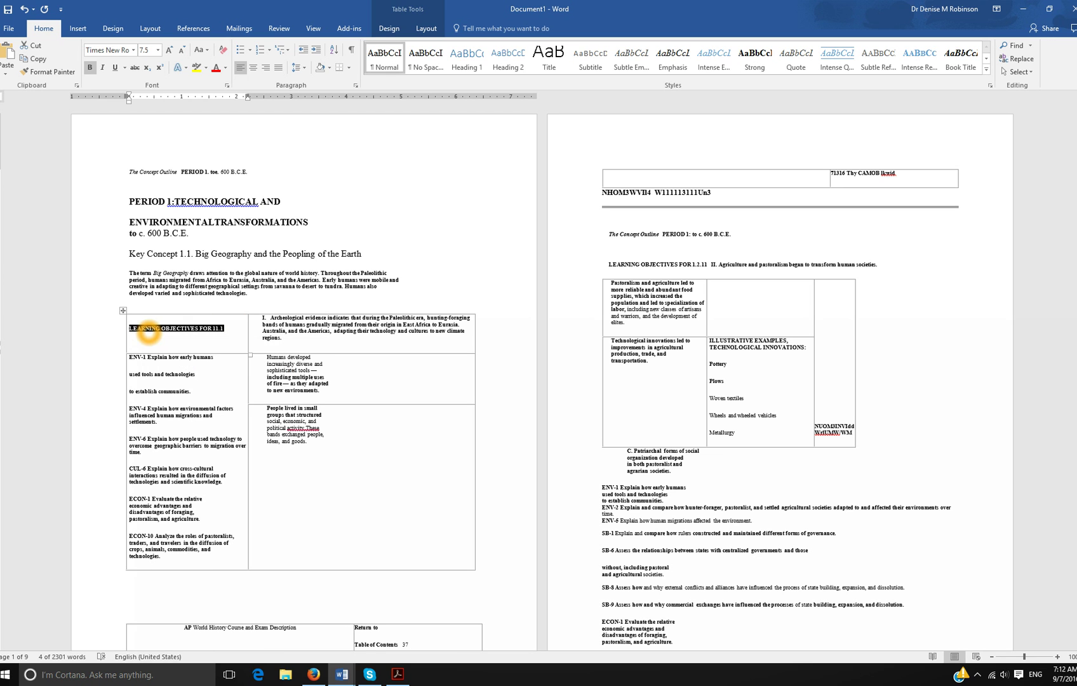
pyautogui.hotkey('alt', 'Tab')
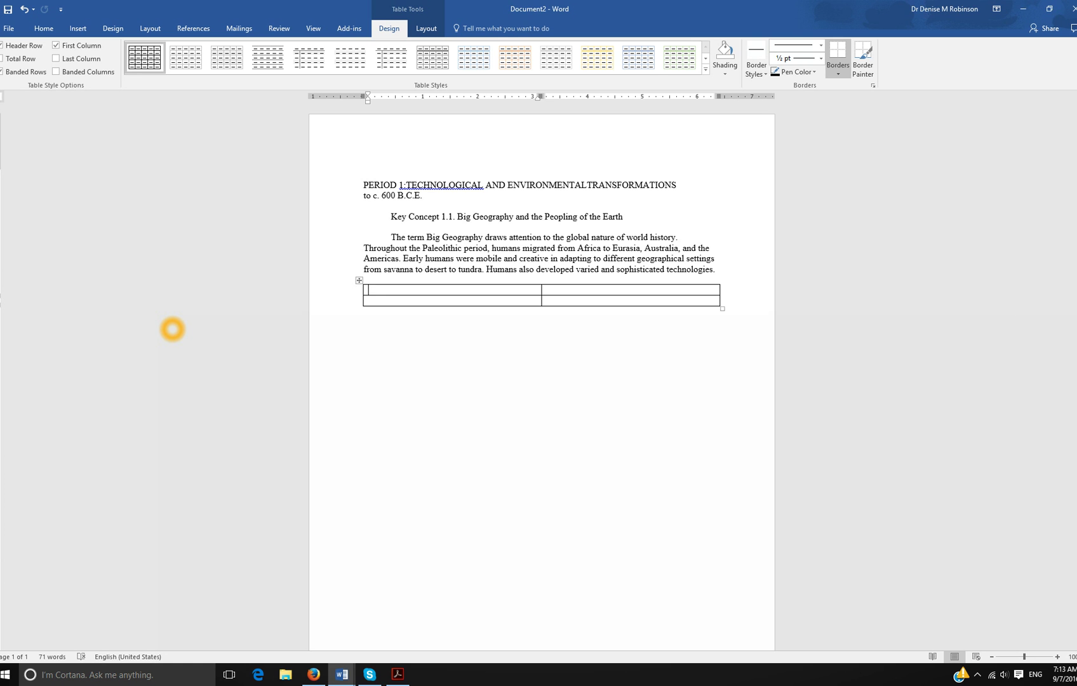
pyautogui.hotkey('ctrl', 'v')
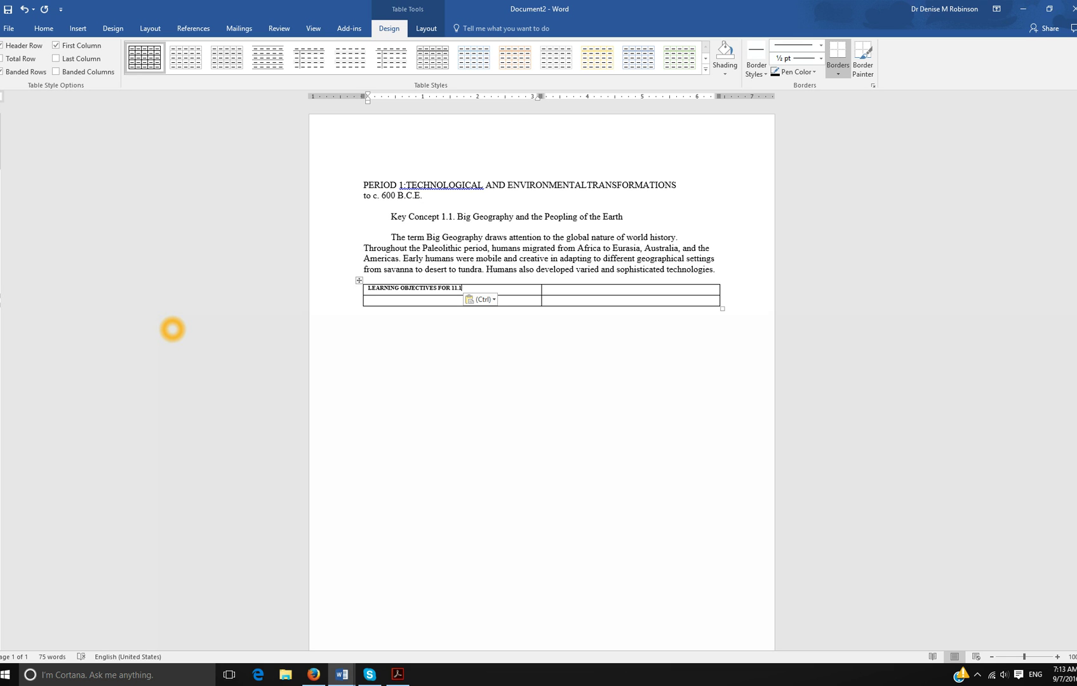
pyautogui.press('ctrl')
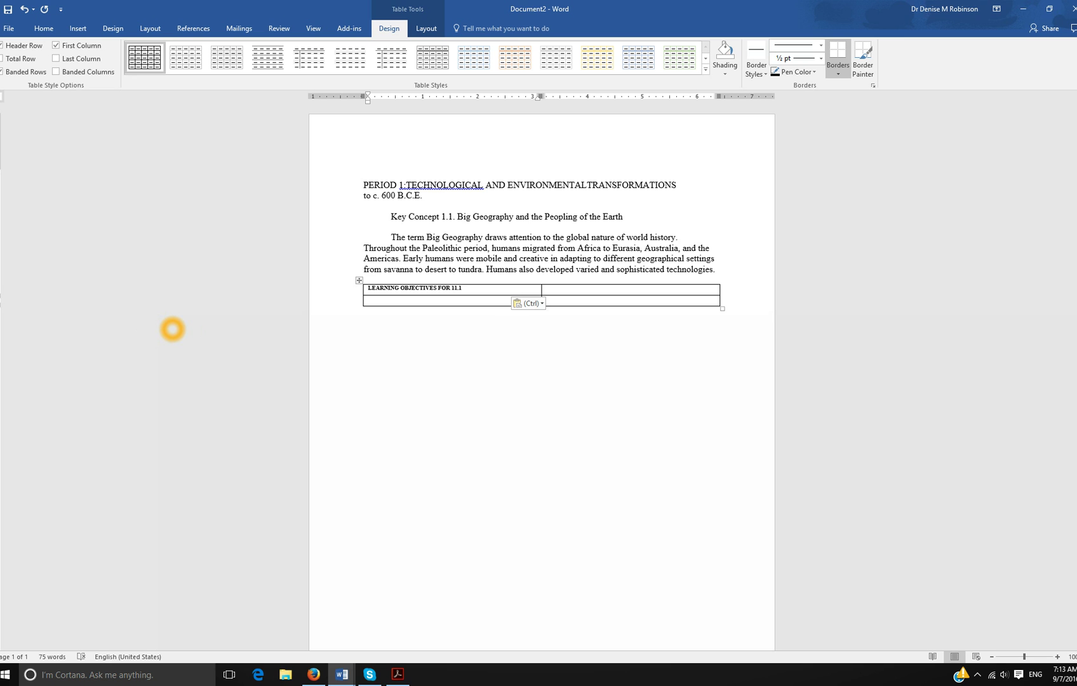
pyautogui.press('t')
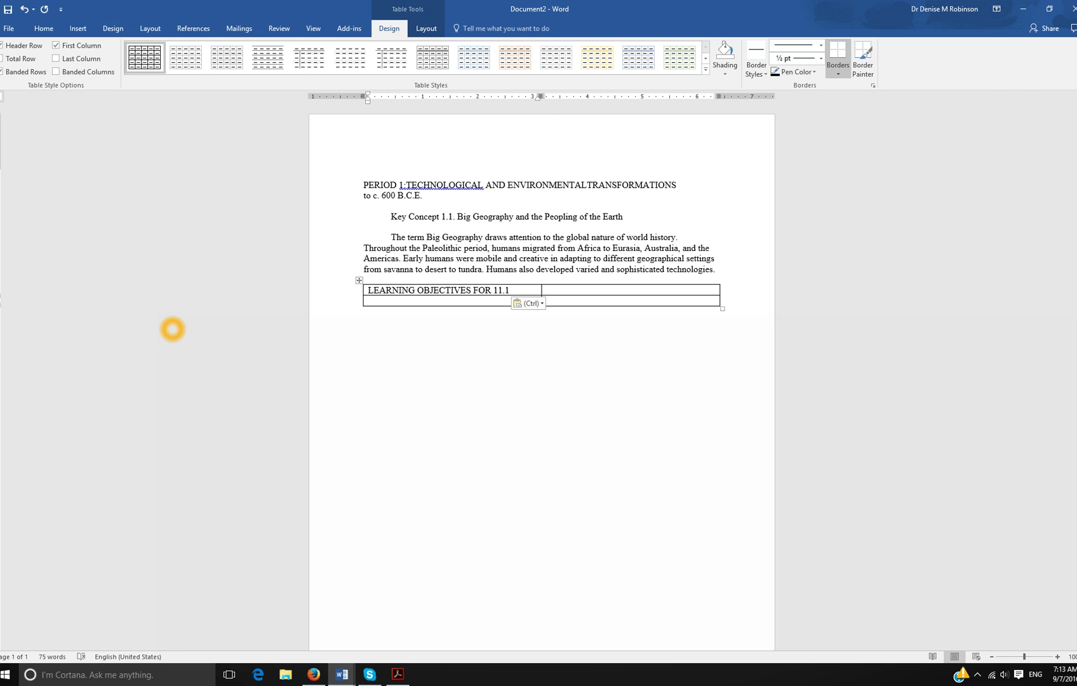
pyautogui.hotkey('alt', 'Tab')
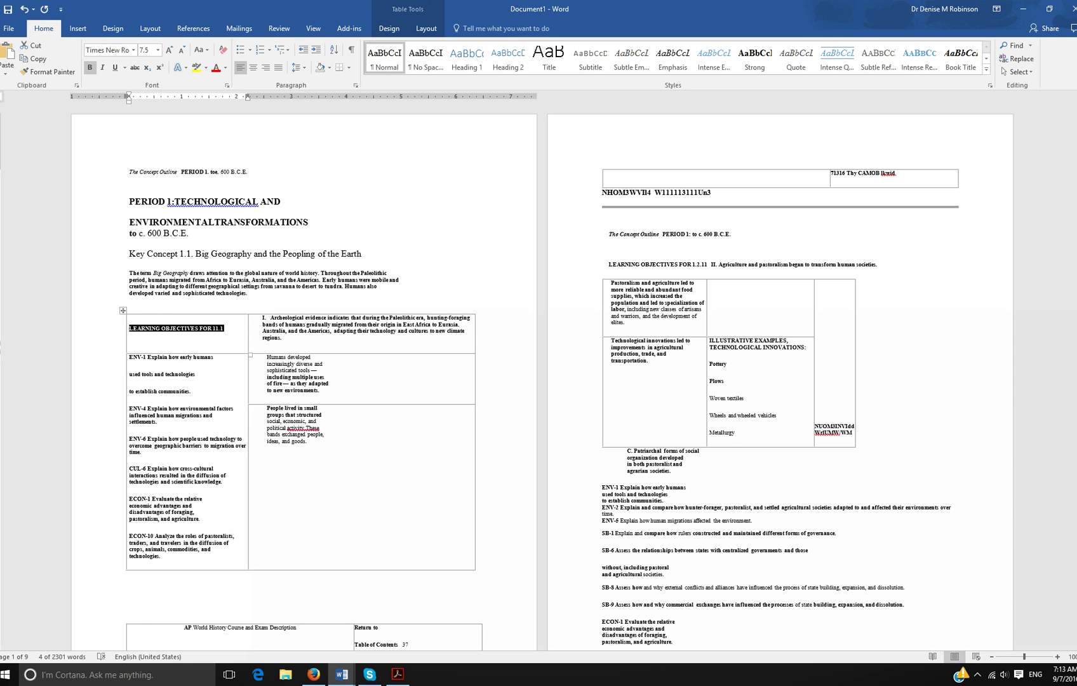
# Select the Archeological evidence paragraph in Document1's right-hand cell, undoing an accidental indent change.
pyautogui.click(262, 324)
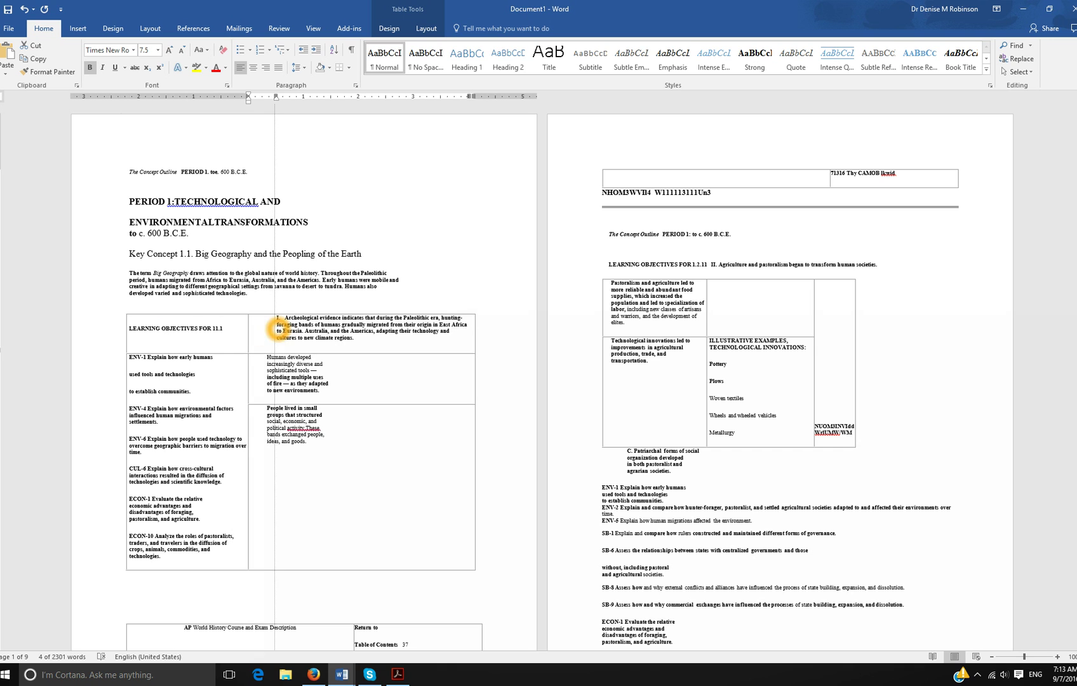
pyautogui.moveTo(267, 330); pyautogui.dragTo(256, 331)
pyautogui.hotkey('ctrl', 'z')
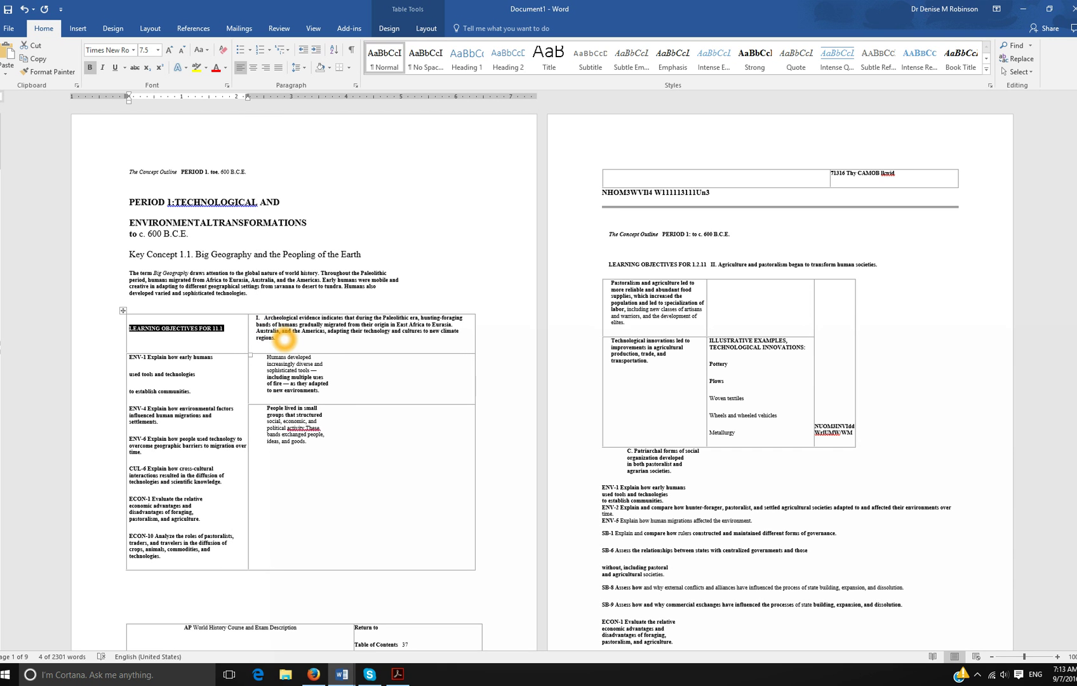
pyautogui.click(284, 341)
pyautogui.moveTo(284, 341); pyautogui.dragTo(258, 320)
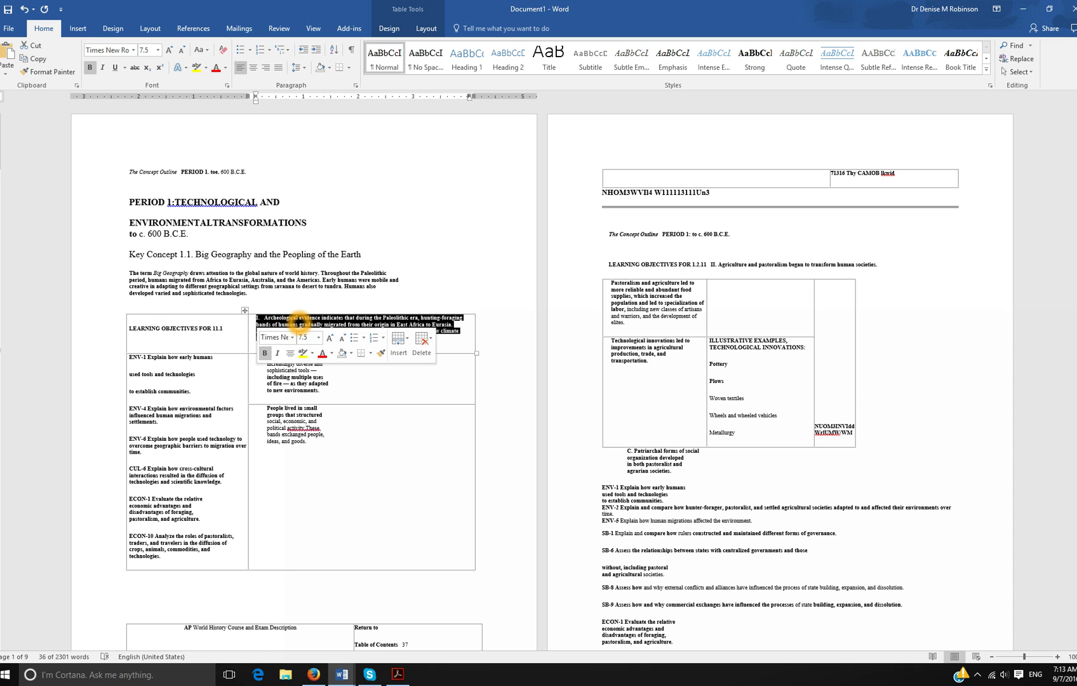
# Paste the paragraph as text only into Document2's first-row right cell, then return to Document1.
pyautogui.hotkey('alt', 'Tab')
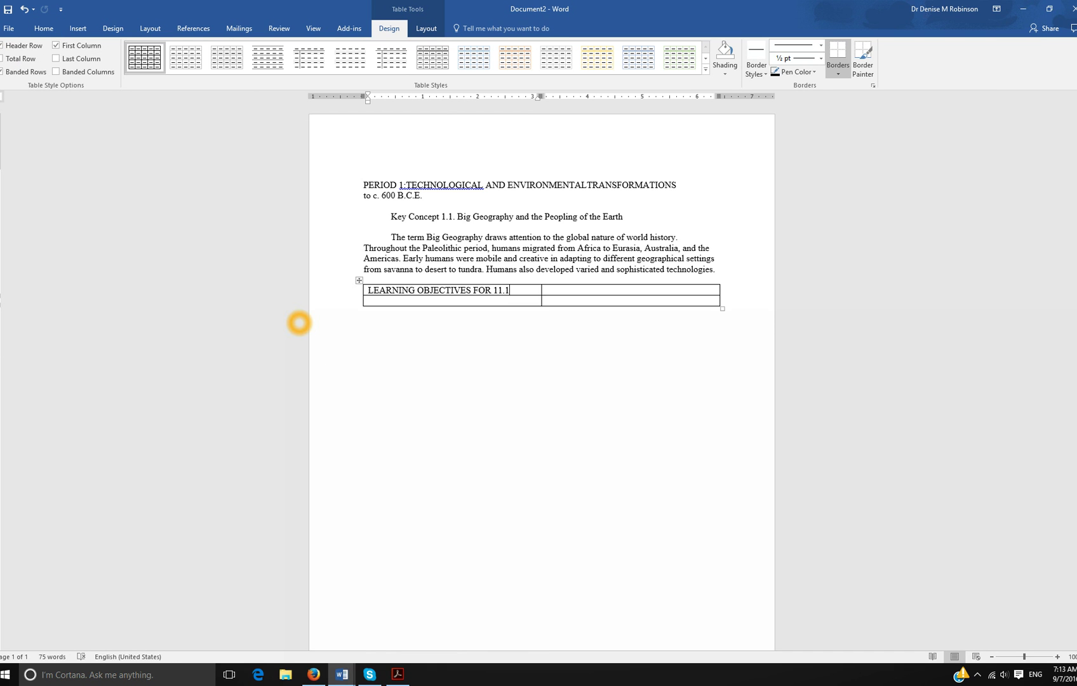
pyautogui.click(561, 290)
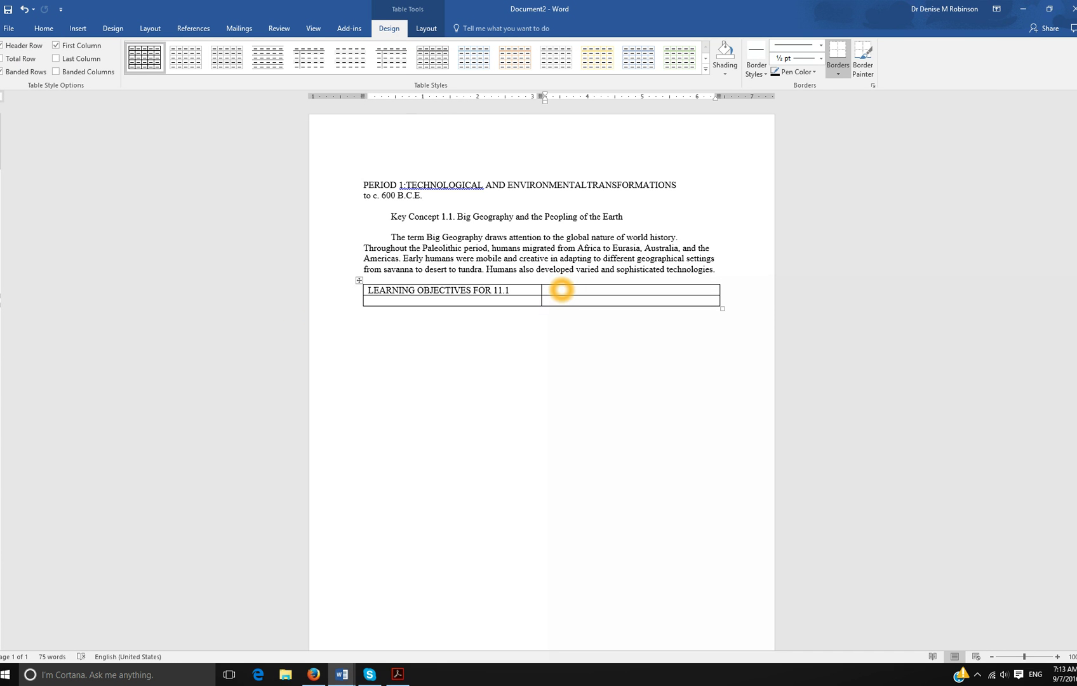
pyautogui.write('I. Archeological evidence indicates that during the Paleolithic era, hunting-foraging bands of humans gradually migrated from their origin in East Africa to Eurasia, Australia, and the Americas, adapting their technology and cultures to new climate regions.')
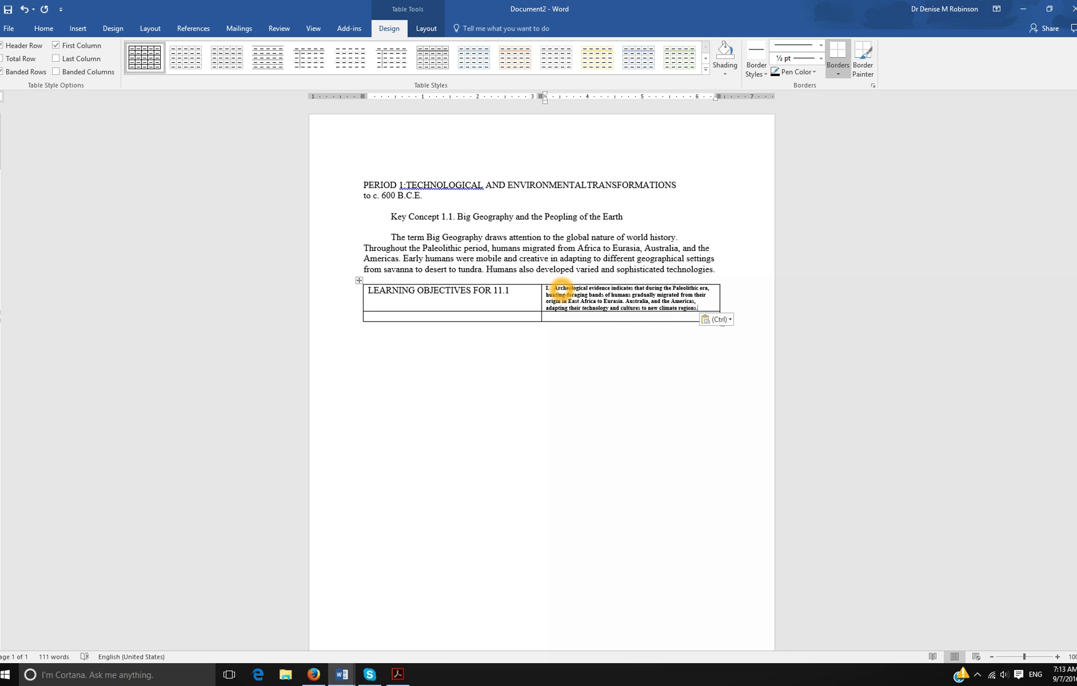
pyautogui.press('ctrl')
pyautogui.press('t')
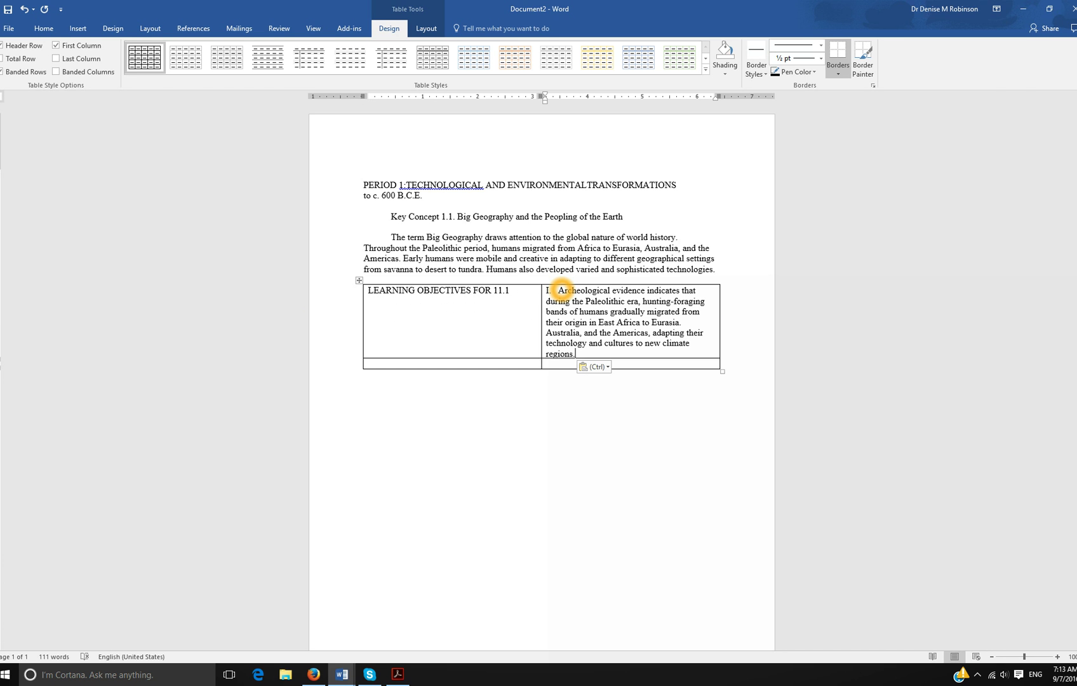
pyautogui.hotkey('alt', 'Tab')
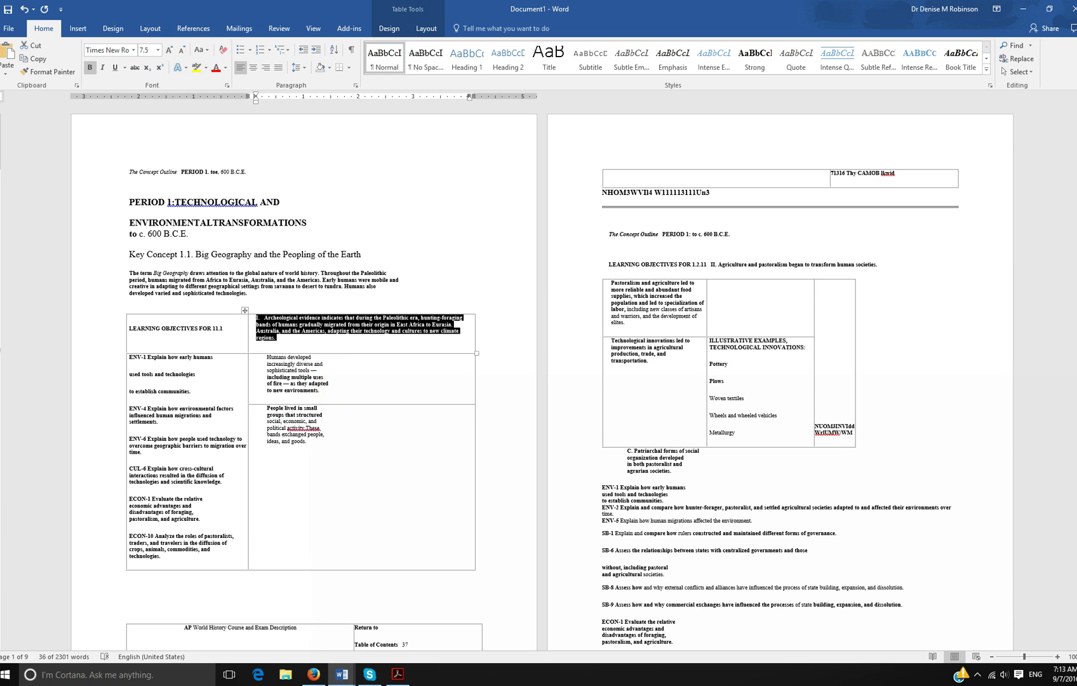
# Copy the 'Humans developed increasingly diverse…' paragraph into the bottom-right table cell as text only.
pyautogui.click(335, 383)
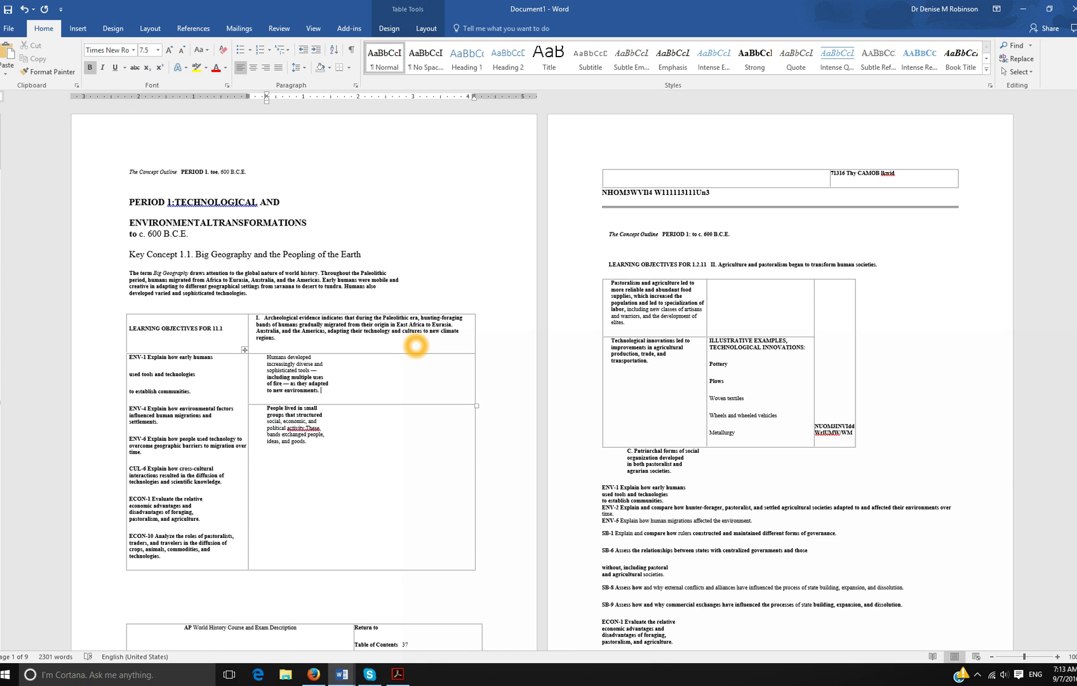
pyautogui.hotkey('ctrl', 'shift', 'Up')
pyautogui.hotkey('ctrl', 'c')
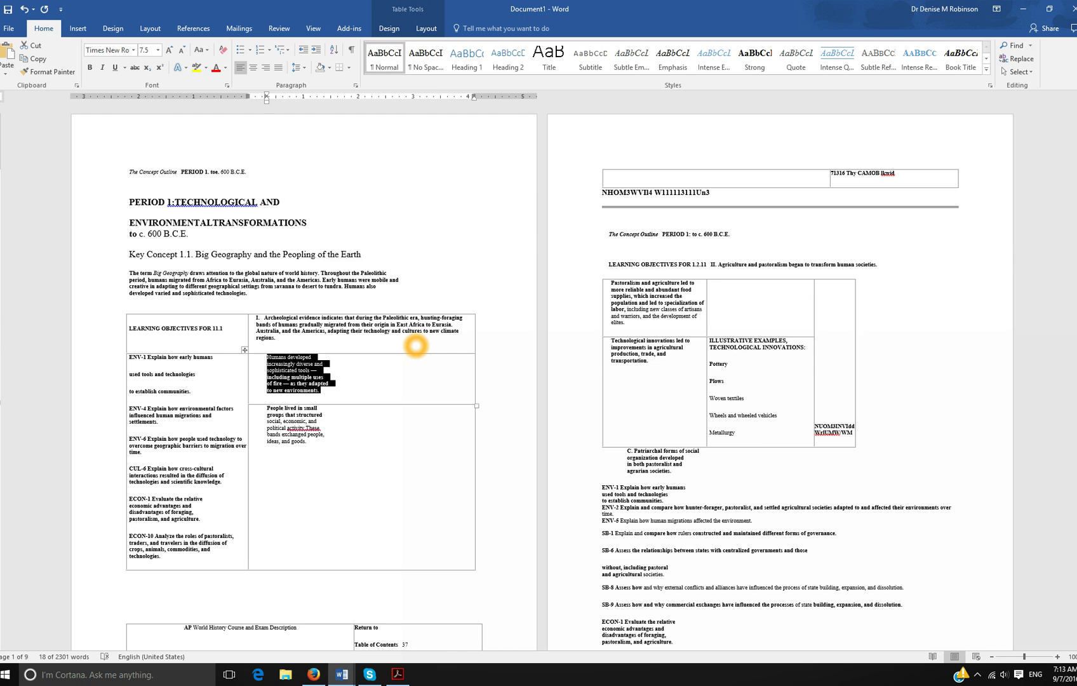
pyautogui.hotkey('alt', 'Tab')
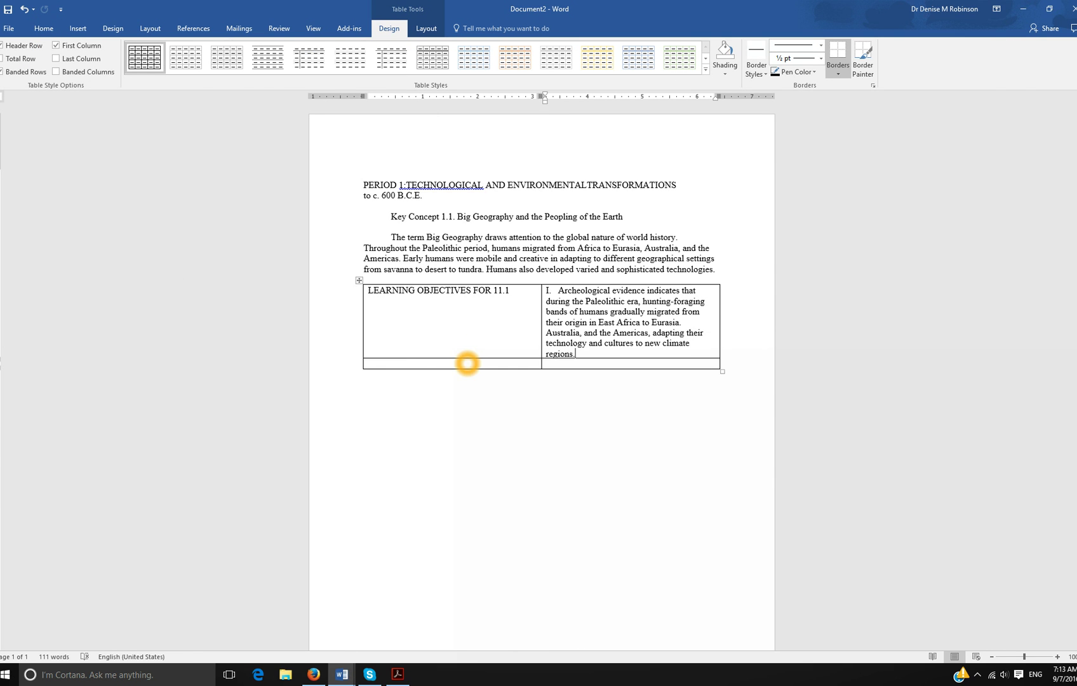
pyautogui.hotkey('alt', 'Tab')
pyautogui.hotkey('alt', 'Tab')
pyautogui.click(642, 364)
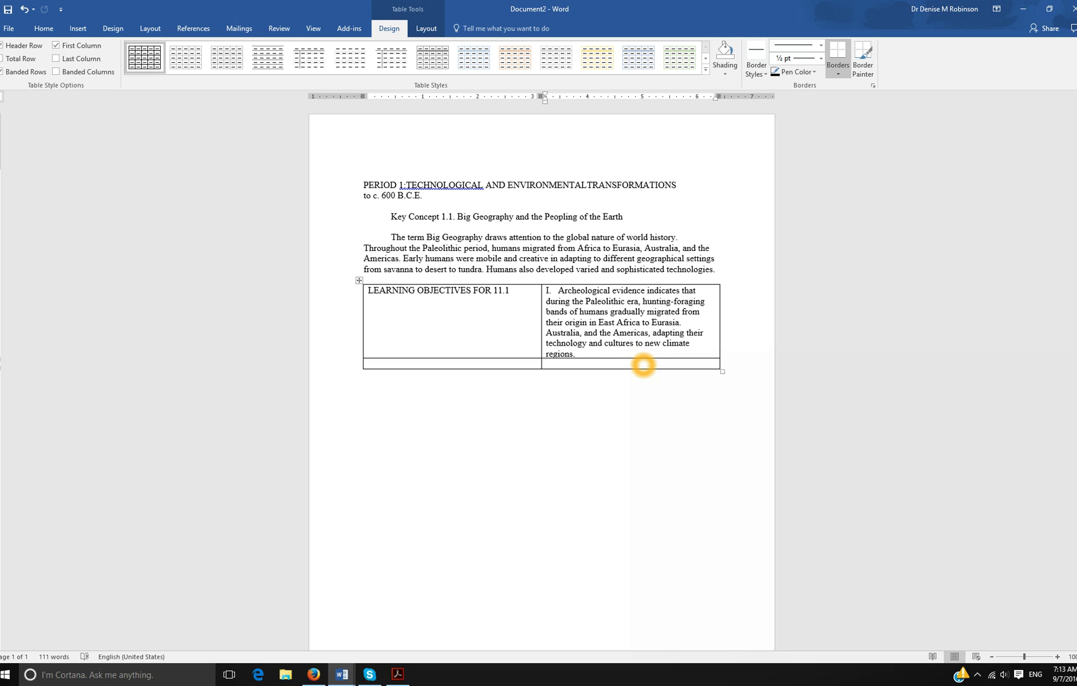
pyautogui.hotkey('ctrl', 'v')
pyautogui.press('ctrl')
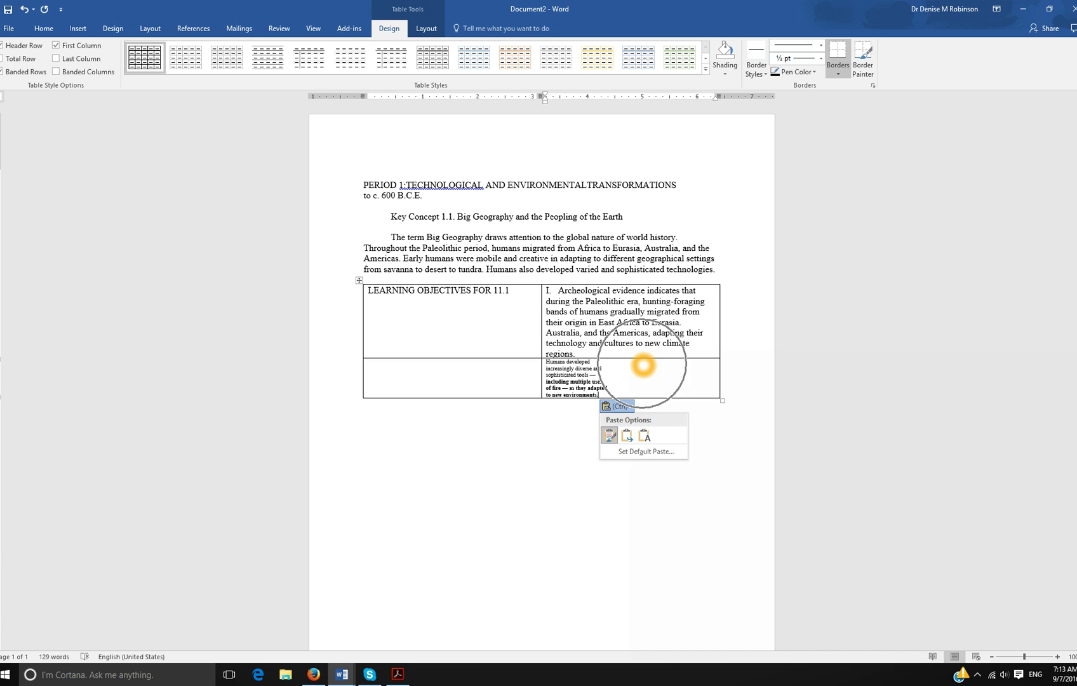
pyautogui.press('t')
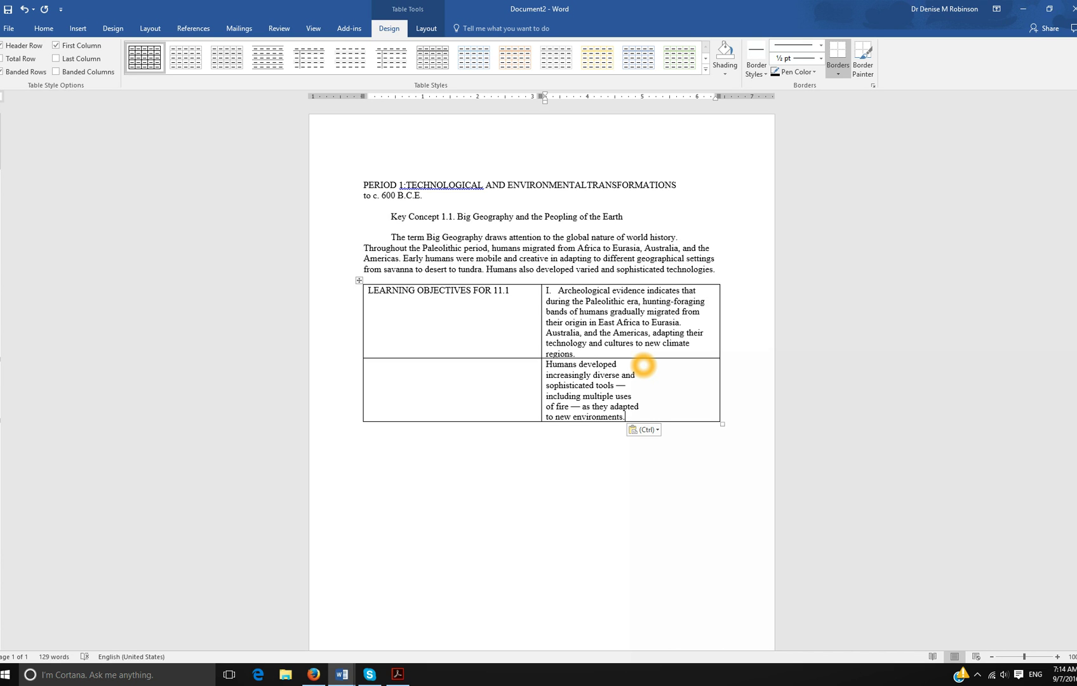
# Switch from Document2 back to the Document1 OCR source window.
pyautogui.hotkey('alt', 'Tab')
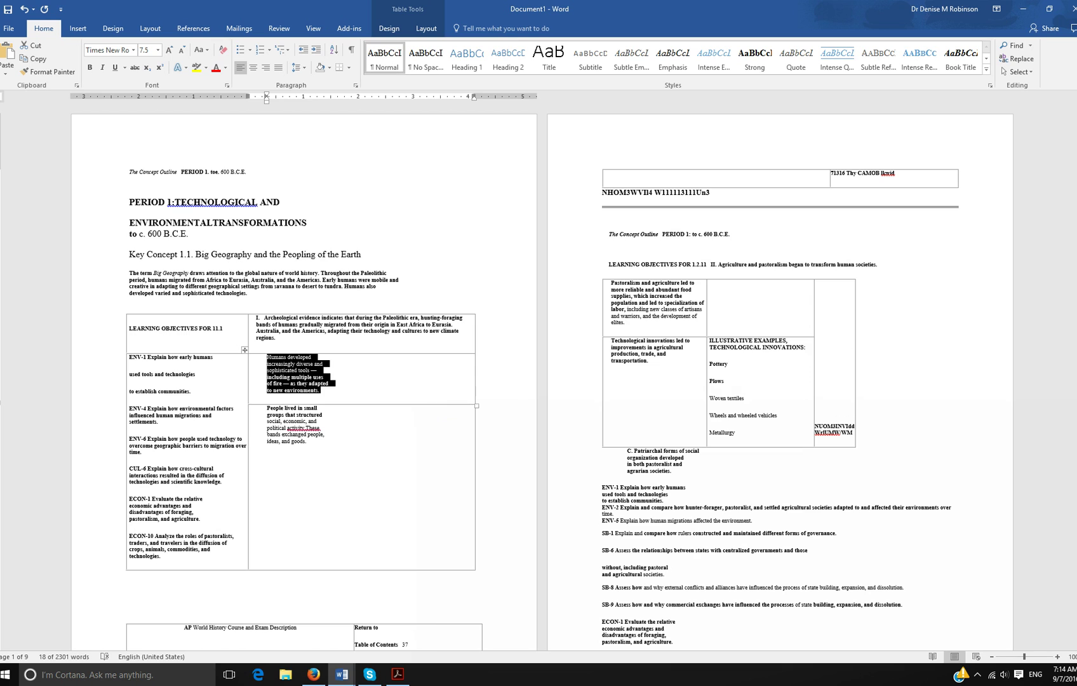
pyautogui.scroll(-4, 449, 400)
pyautogui.scroll(-4, 449, 401)
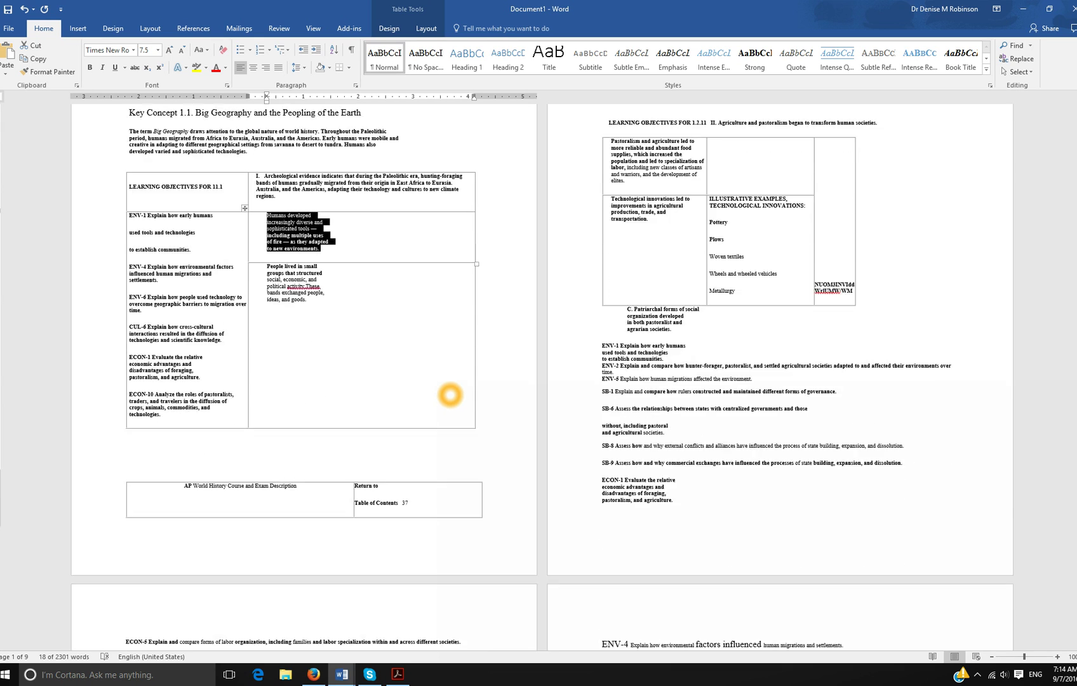
pyautogui.scroll(-10, 451, 394)
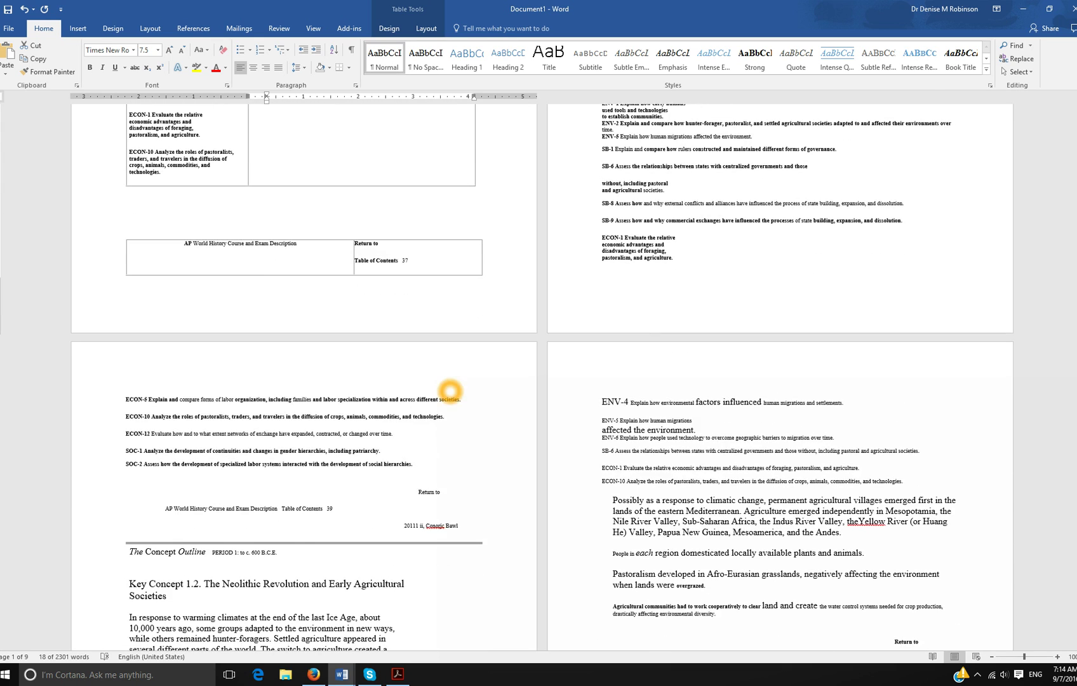
pyautogui.click(137, 392)
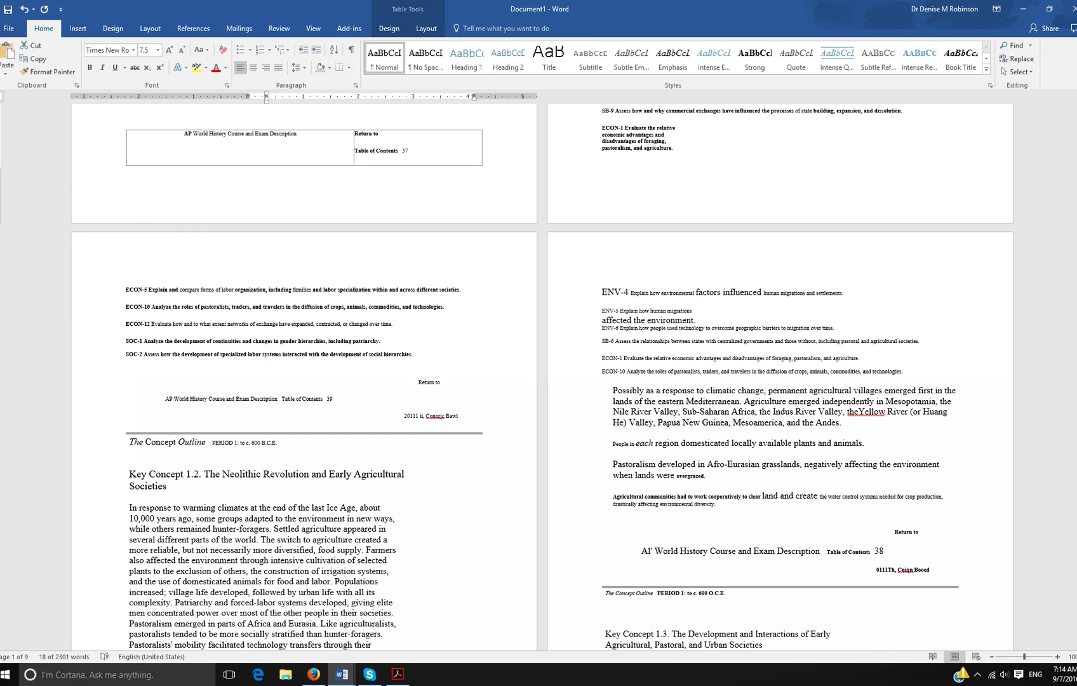
pyautogui.click(180, 401)
pyautogui.click(392, 409)
pyautogui.scroll(-4, 392, 408)
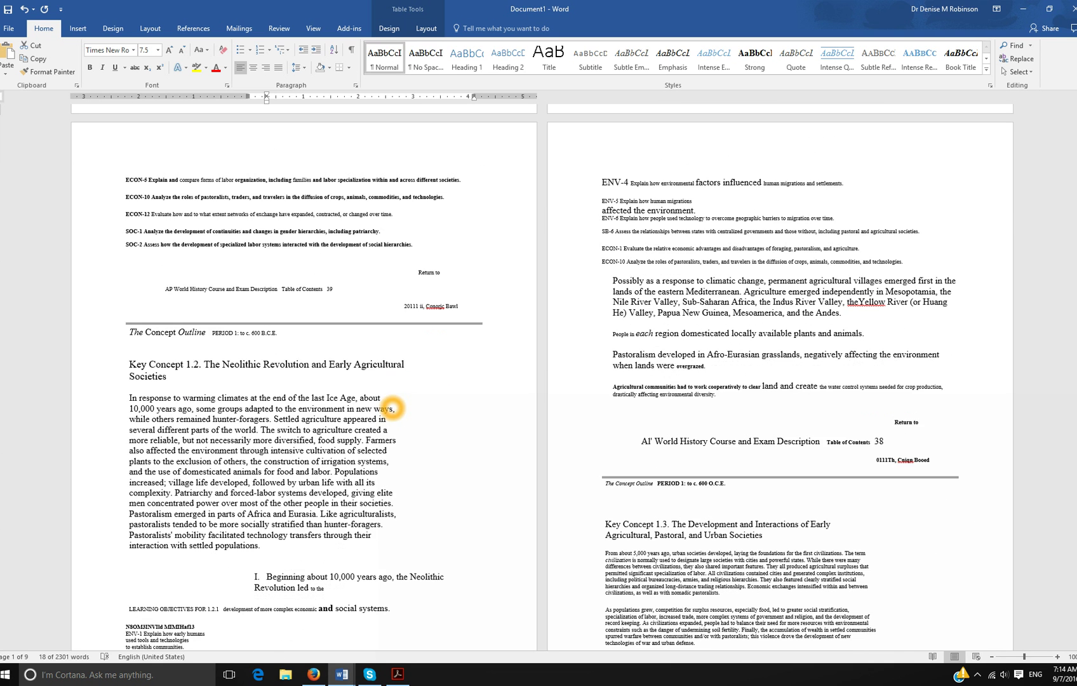
pyautogui.click(878, 462)
pyautogui.scroll(-8, 879, 461)
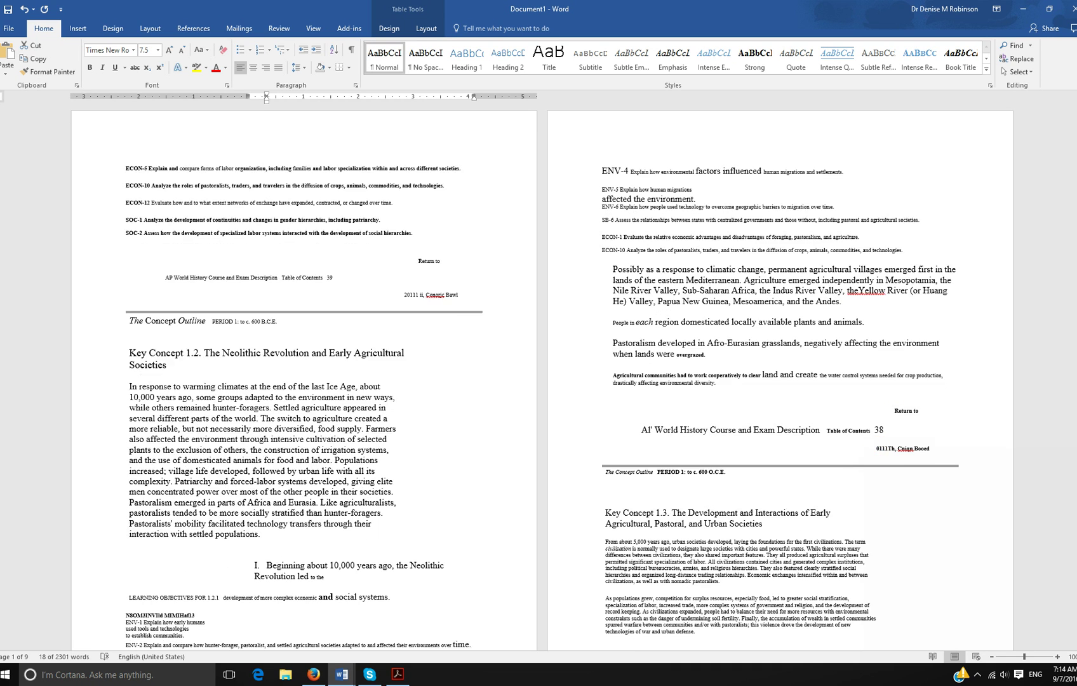
pyautogui.click(129, 430)
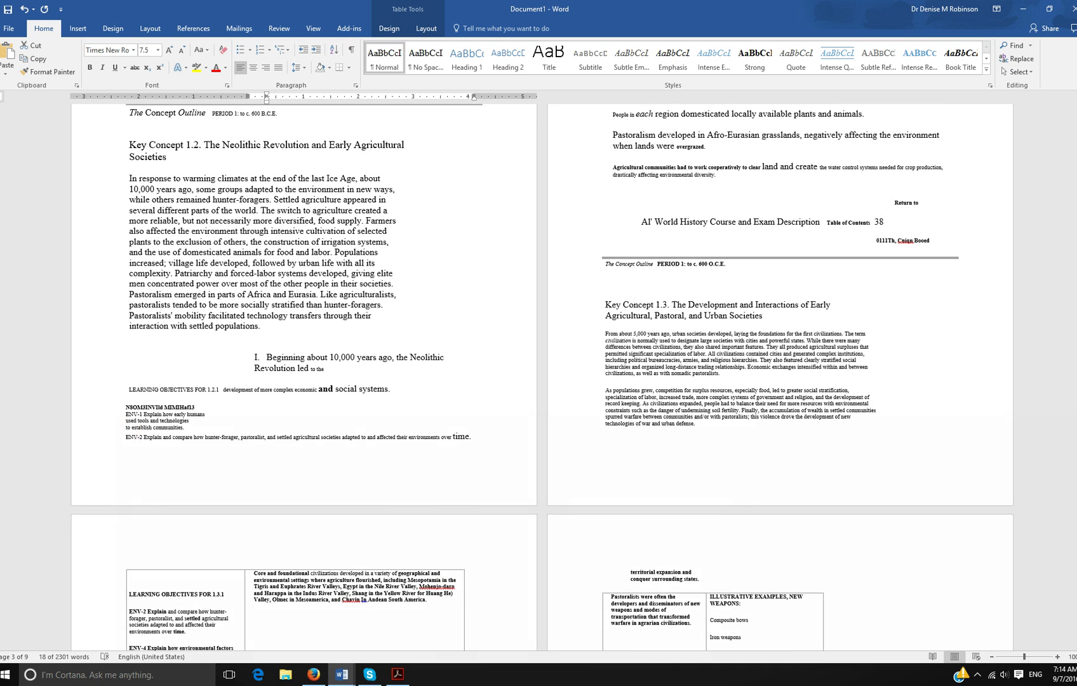
pyautogui.click(177, 423)
pyautogui.click(158, 427)
pyautogui.click(221, 423)
pyautogui.click(314, 405)
pyautogui.scroll(3, 376, 389)
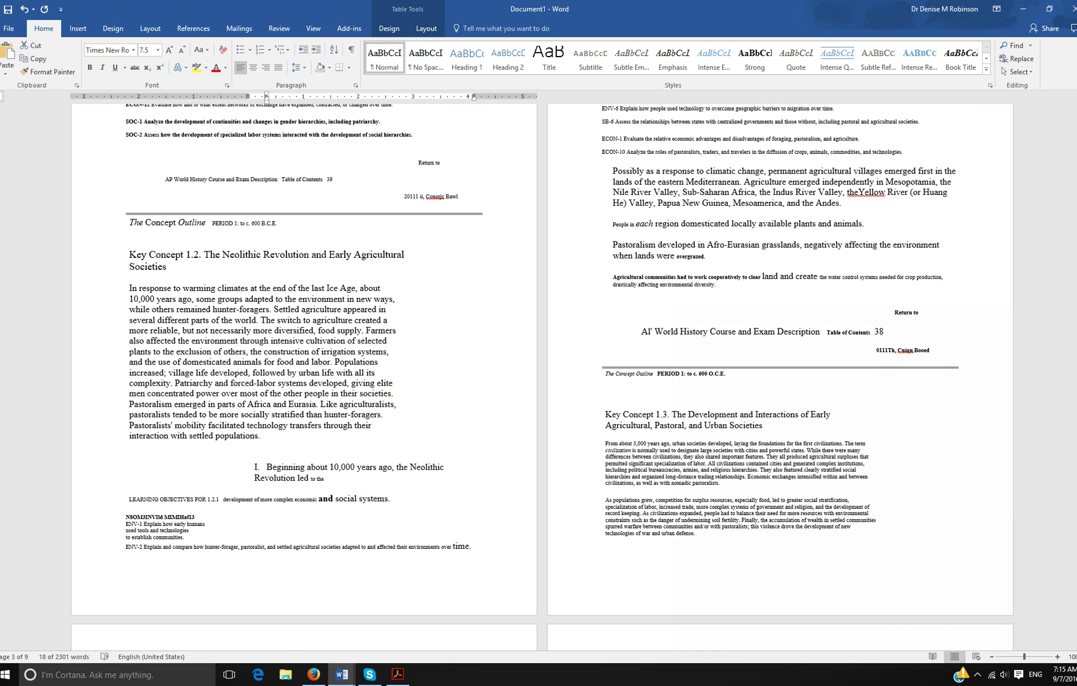
pyautogui.click(879, 332)
pyautogui.scroll(3, 684, 348)
pyautogui.scroll(5, 683, 347)
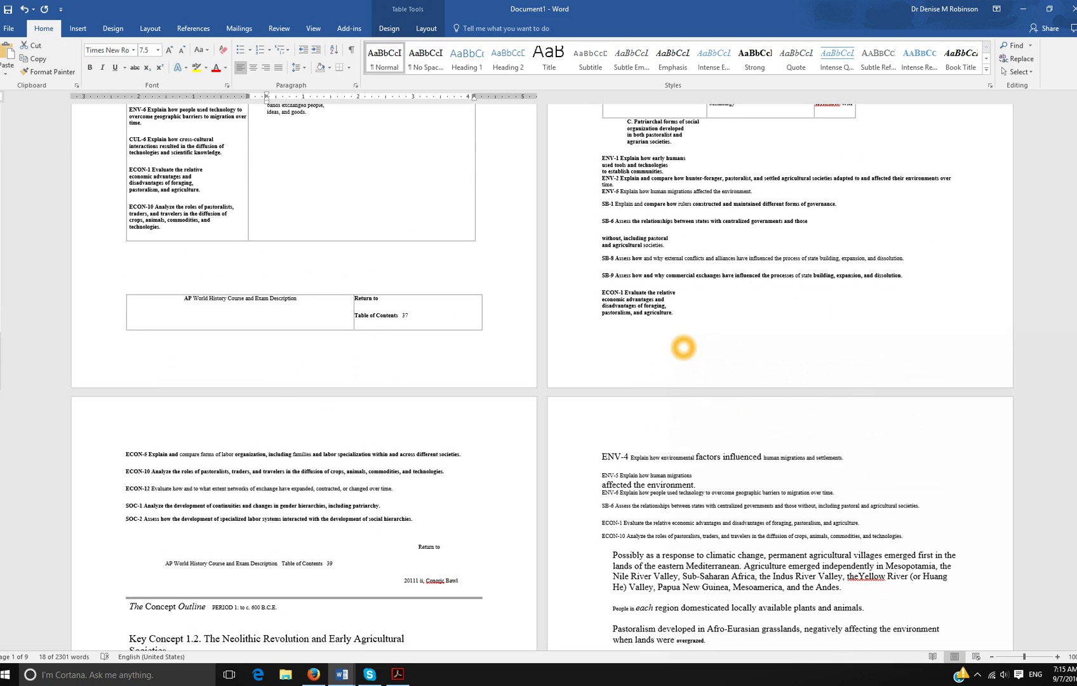
pyautogui.scroll(7, 684, 348)
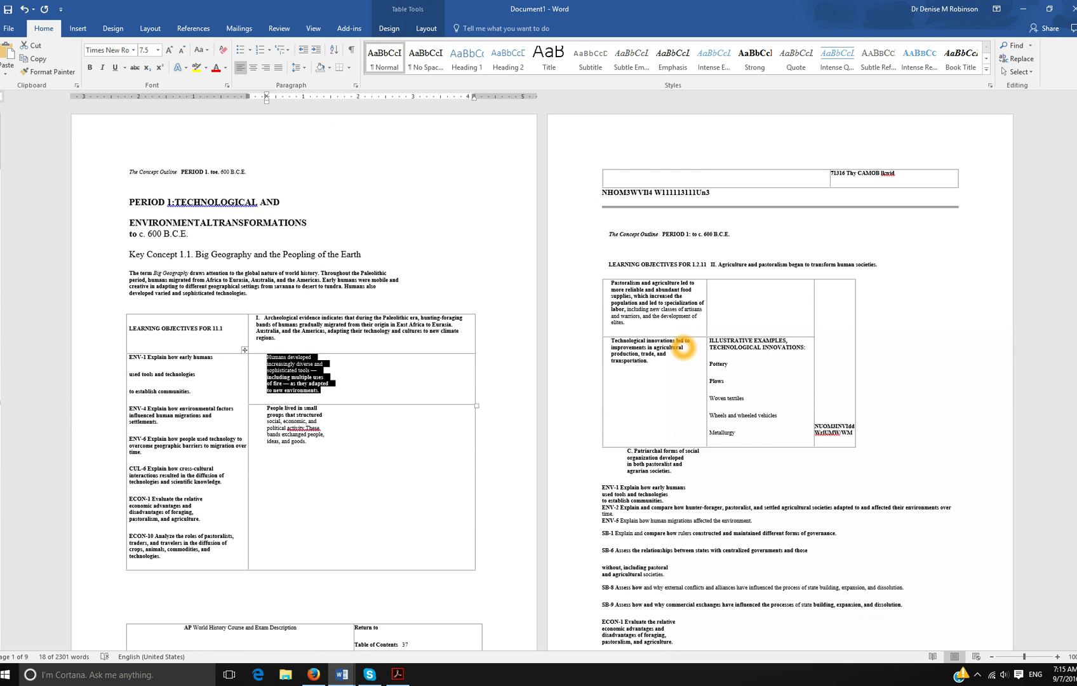